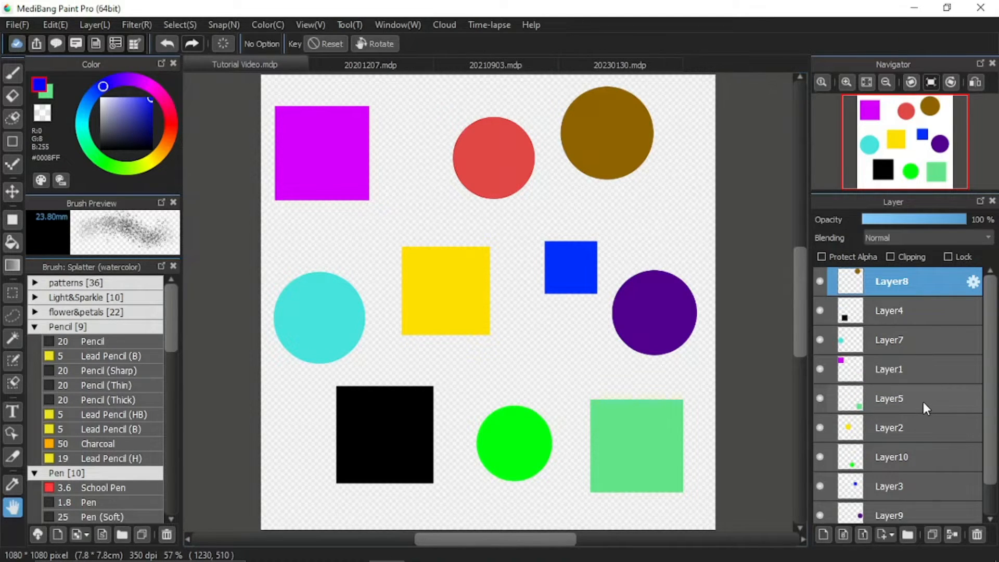
- Add two new layer folders at the top of the layer stack, above Layer8
left_click(908, 536)
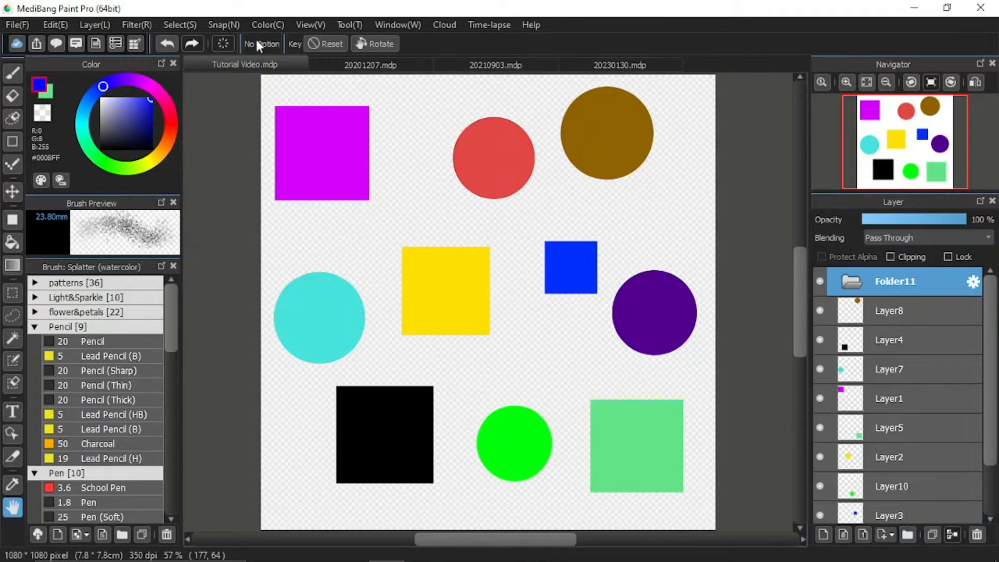
left_click(93, 23)
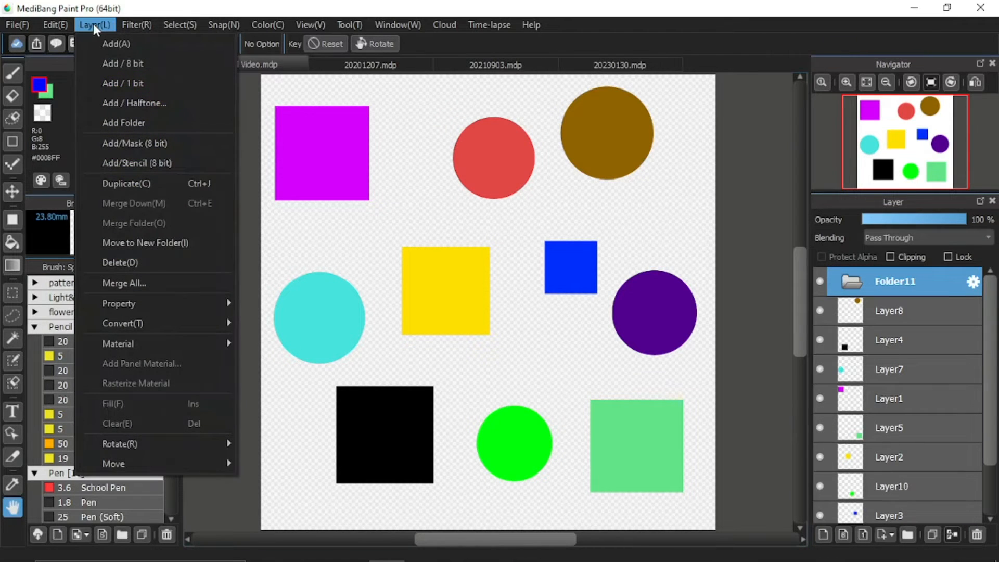
left_click(159, 122)
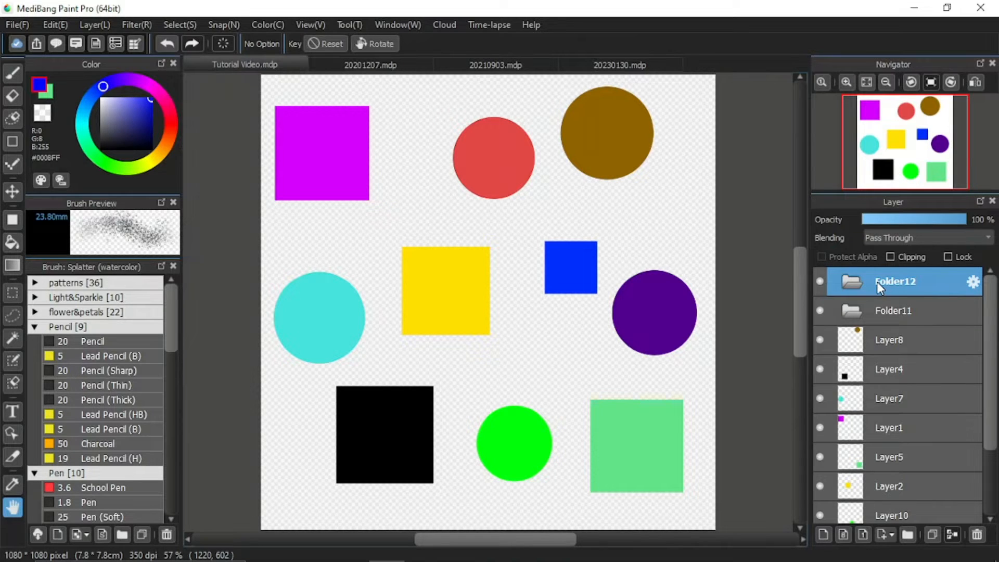
- Rename the upper new folder "circle" and the lower one "square"
double_click(896, 284)
type("d")
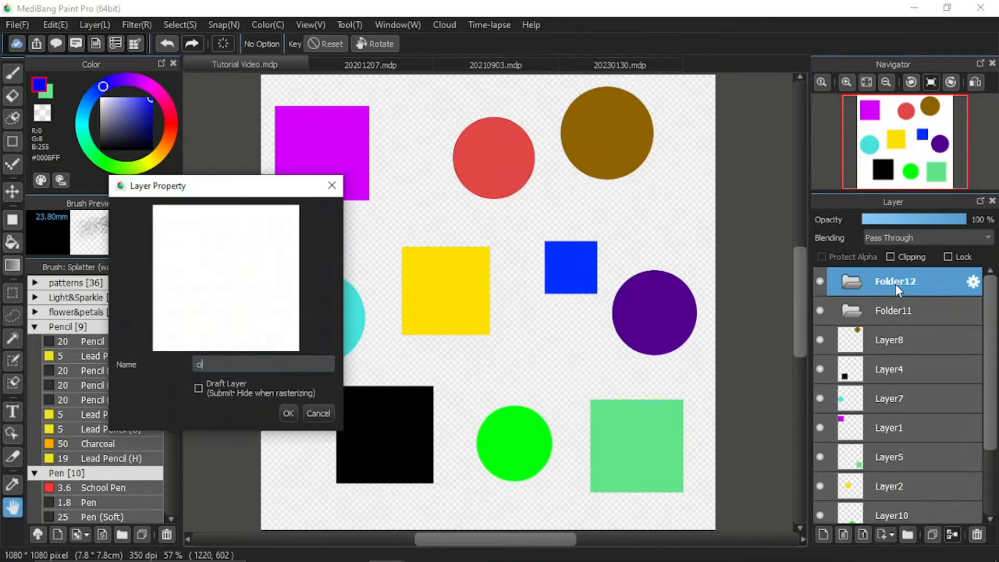
type("ircle")
key("Return")
left_click(906, 310)
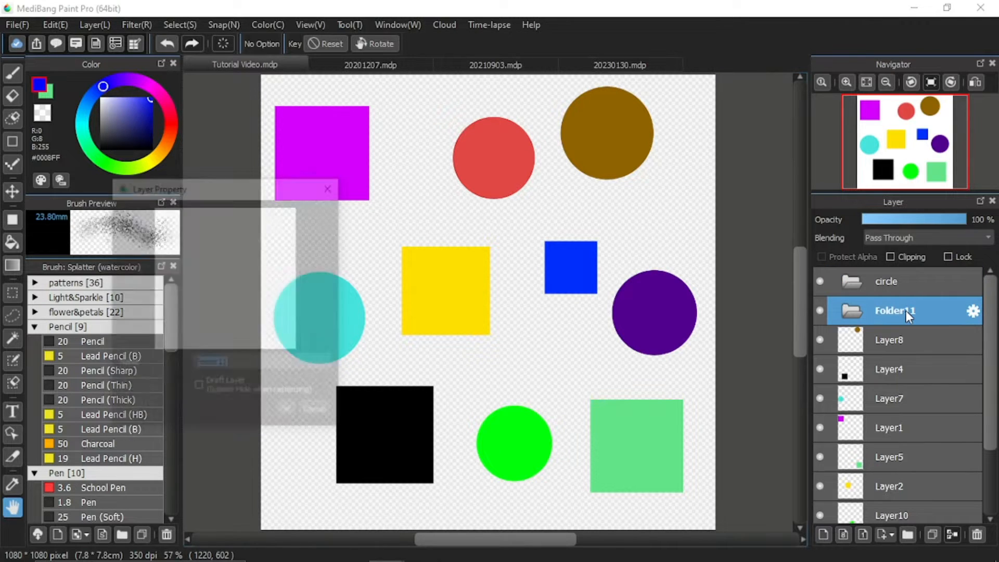
type("square")
key("Return")
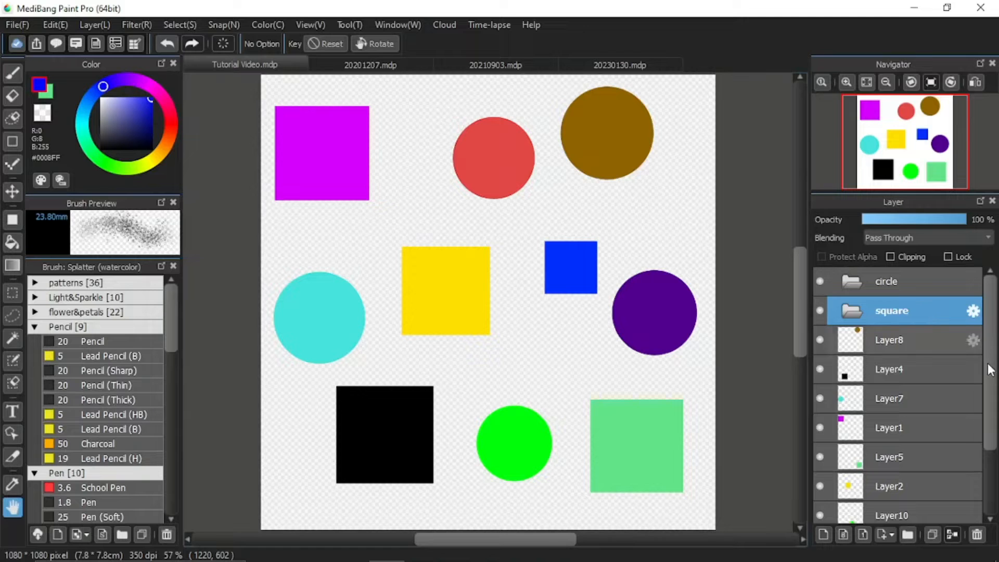
- Move Layer8 into the circle folder, and test the grouping by hiding and showing that folder
left_click(923, 341)
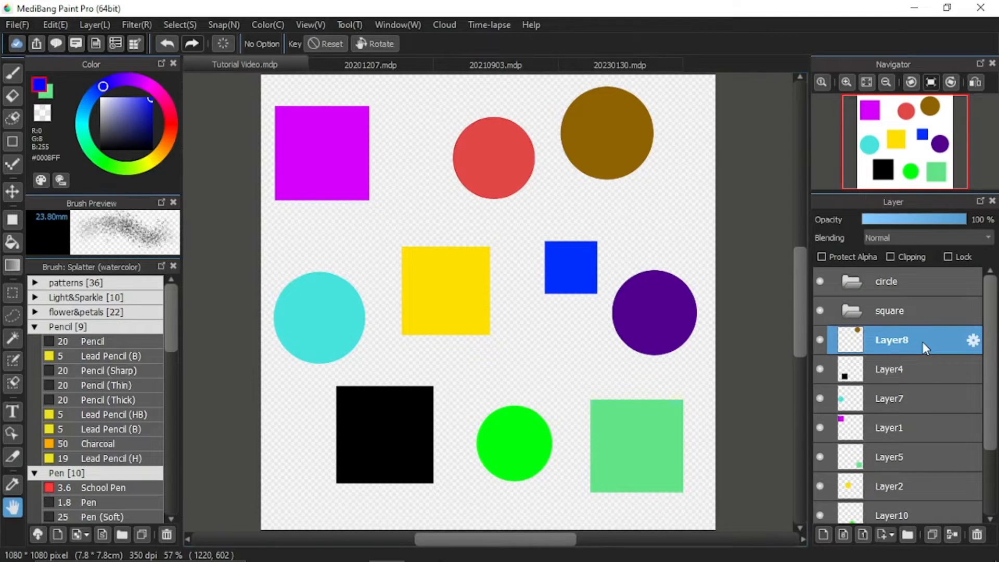
left_click_drag(923, 342, 917, 279)
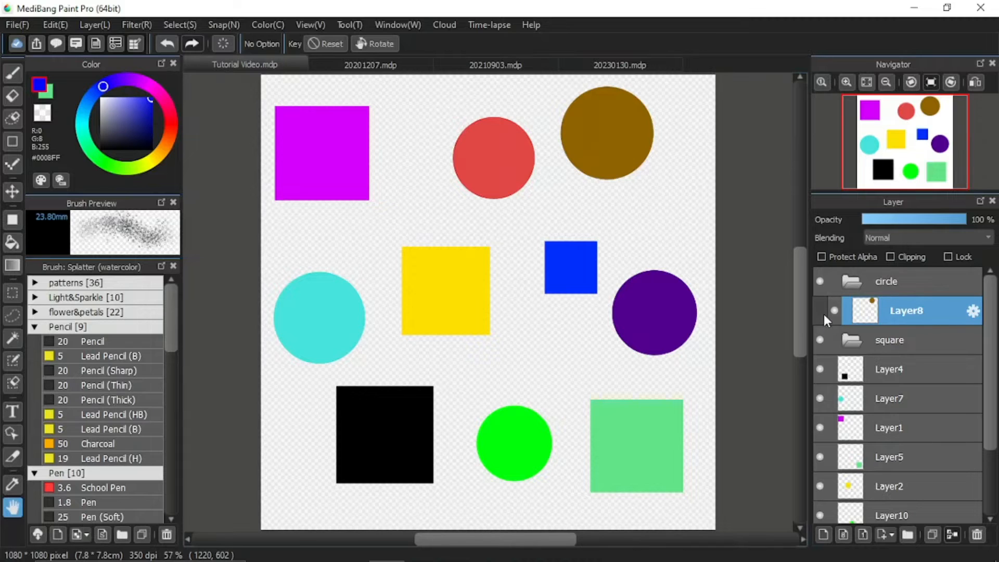
left_click(820, 282)
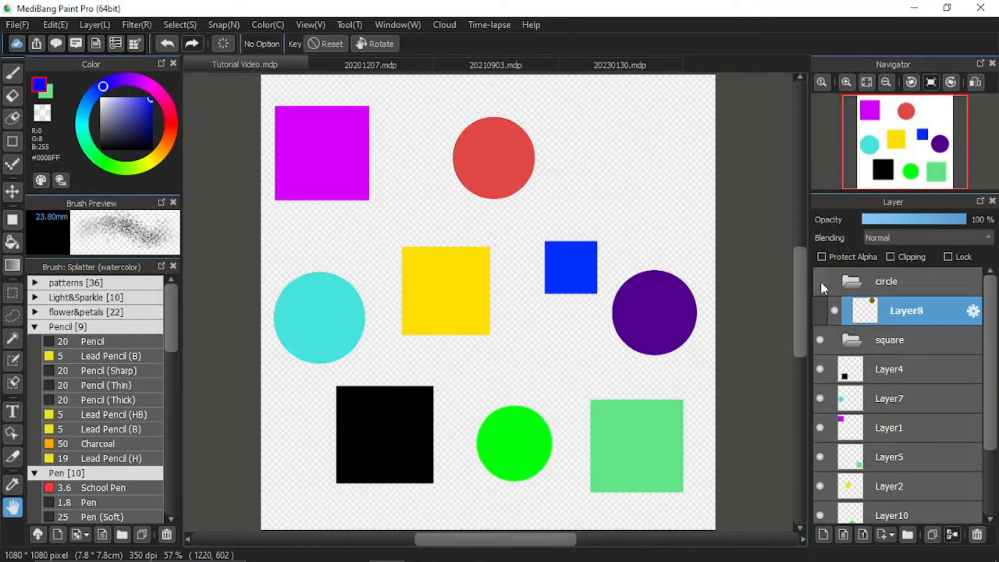
left_click(821, 282)
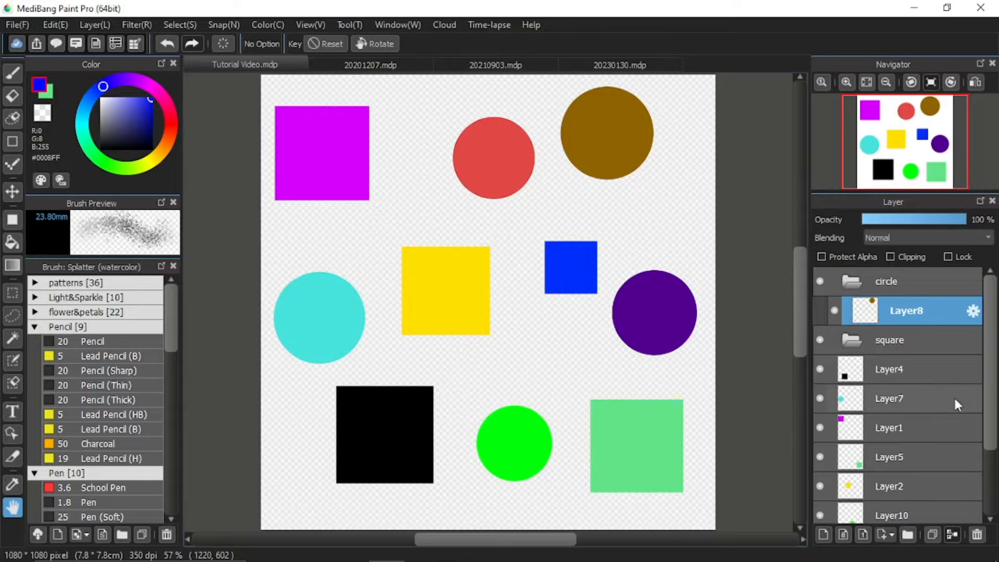
- Move Layer4, Layer1, Layer5 and Layer2 into the square folder and Layer7 into the circle folder
left_click_drag(925, 367, 924, 340)
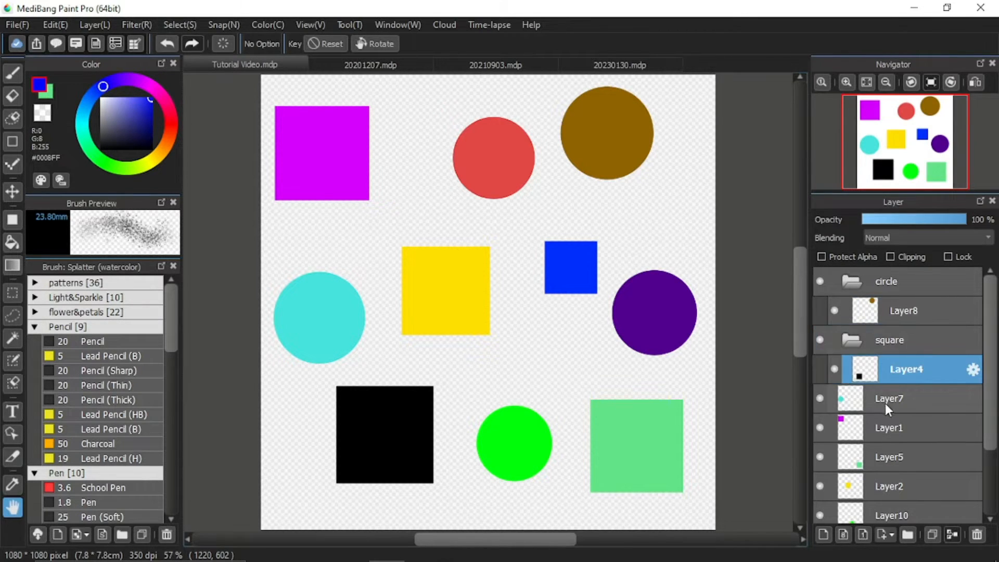
left_click_drag(885, 404, 915, 321)
left_click_drag(876, 433, 922, 387)
left_click_drag(921, 456, 922, 409)
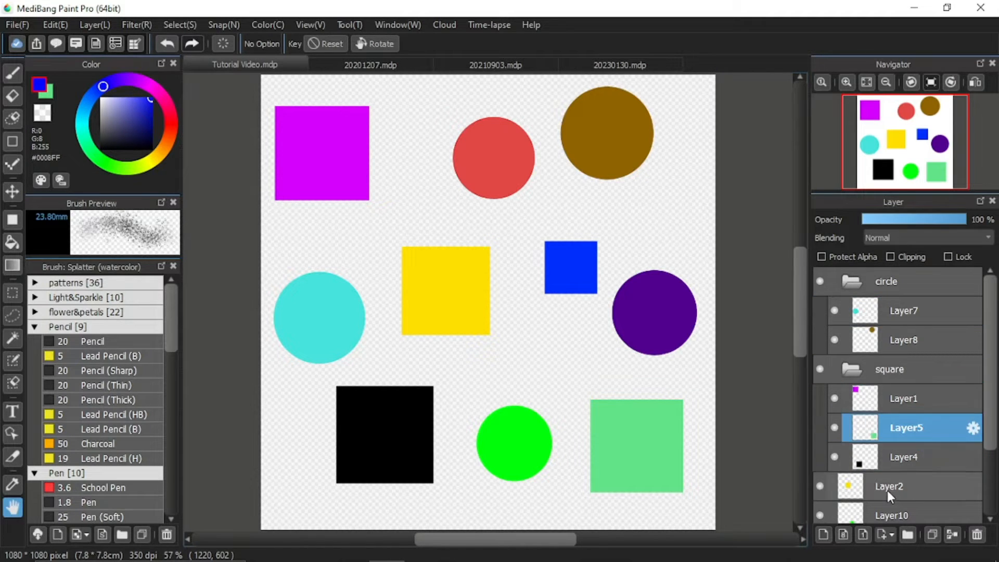
left_click_drag(887, 490, 924, 422)
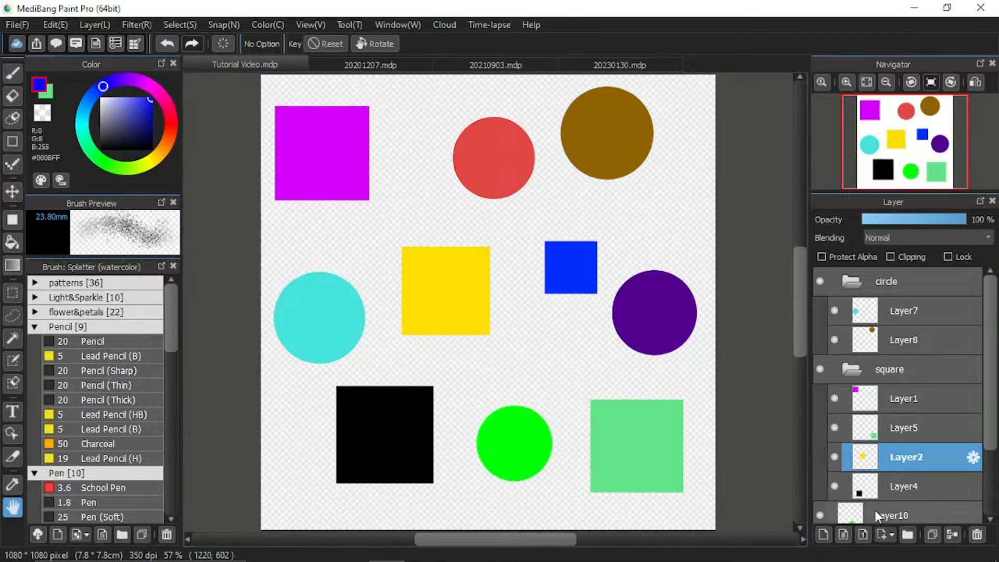
- Move the remaining Layer10, Layer9 and Layer6 into the circle folder and Layer3 into the square folder
left_click_drag(876, 513, 905, 340)
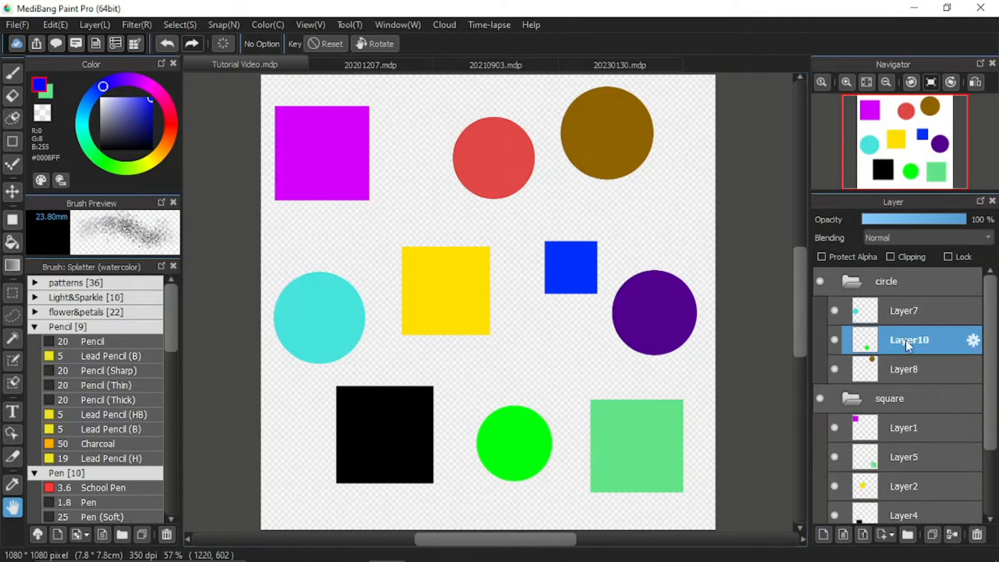
scroll(939, 409, "down", 3)
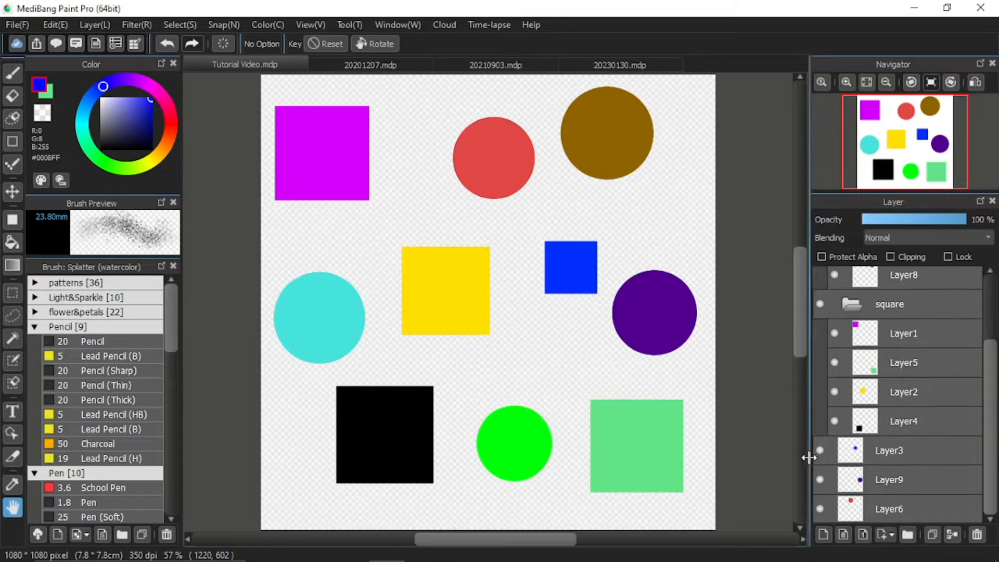
left_click_drag(895, 450, 922, 379)
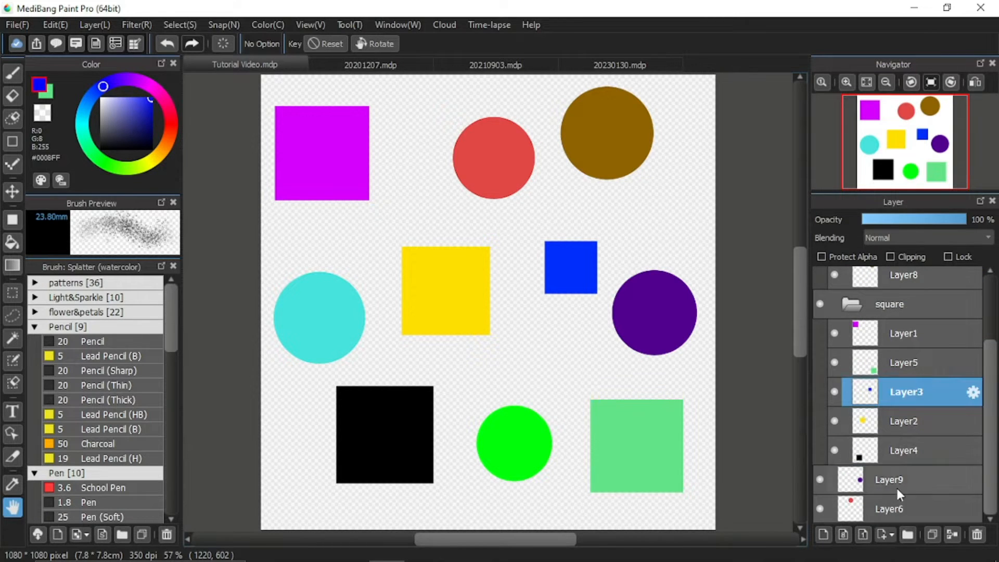
left_click_drag(899, 491, 927, 323)
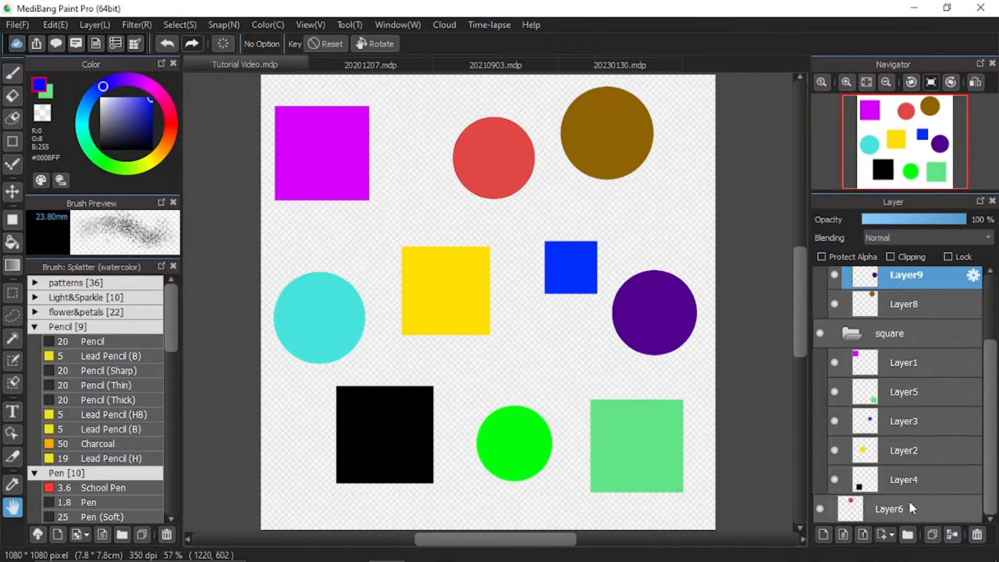
left_click_drag(911, 509, 932, 286)
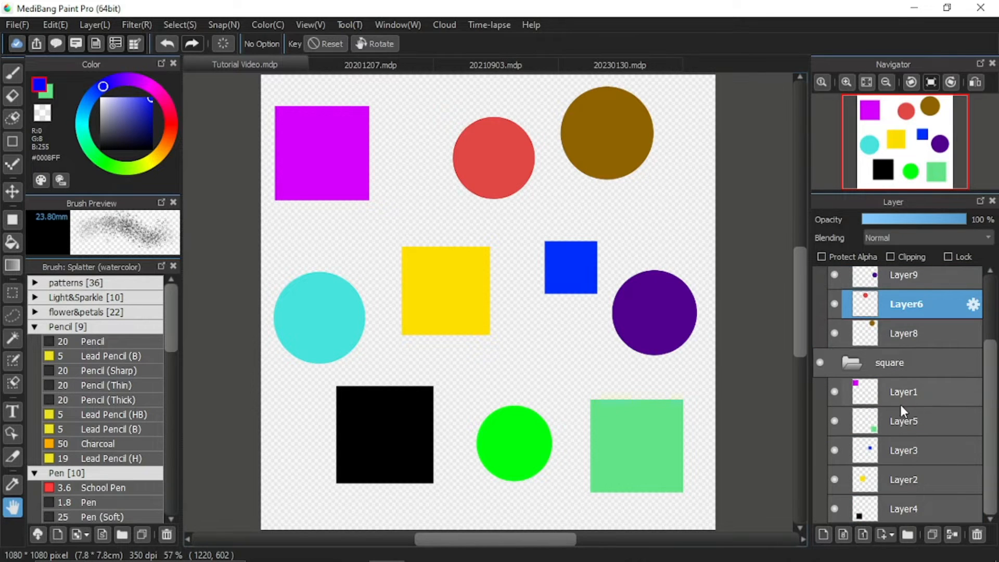
- Create a subfolder above Layer7 inside the circle folder and move Layer10 and Layer9 into it
scroll(917, 394, "up", 3)
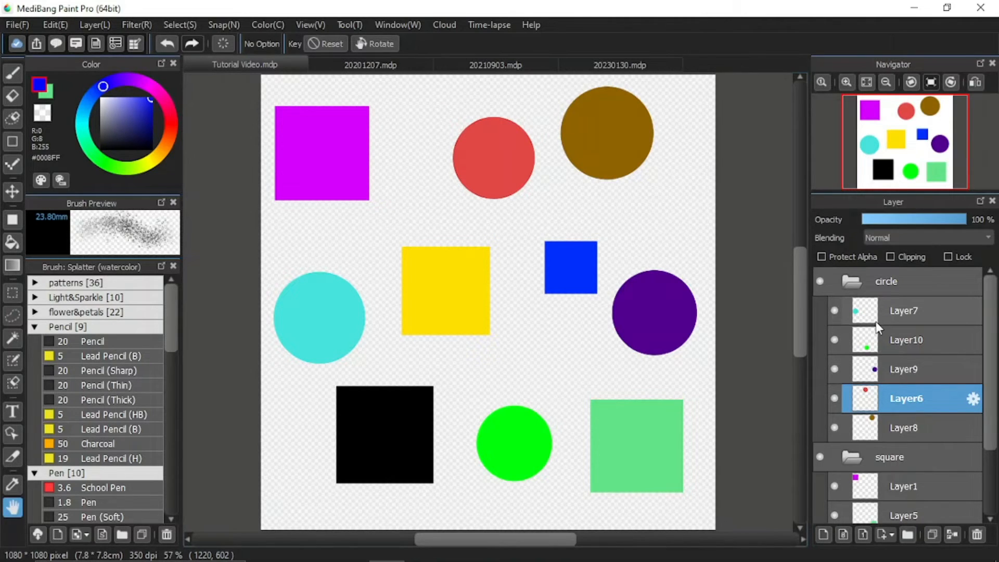
left_click(900, 318)
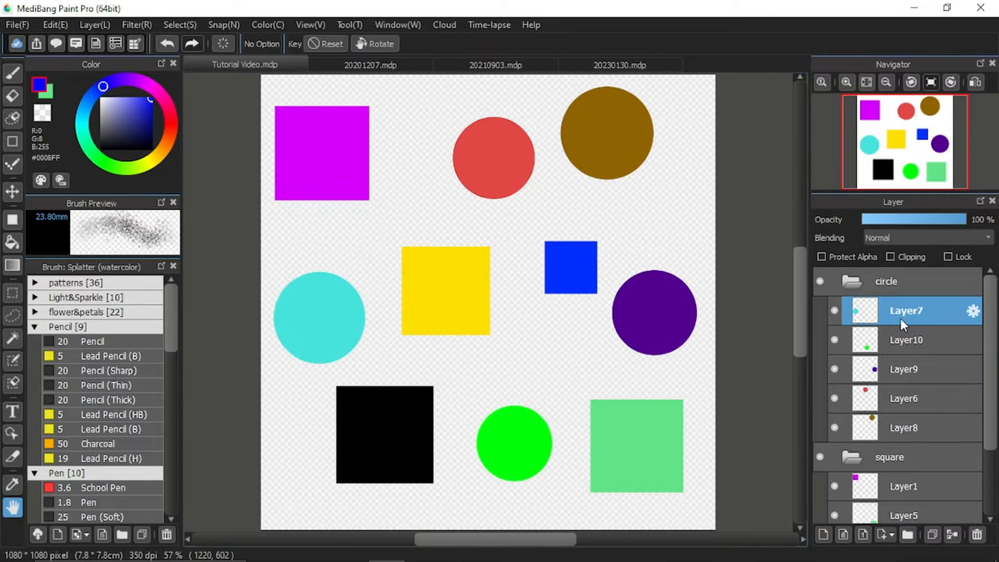
left_click(906, 537)
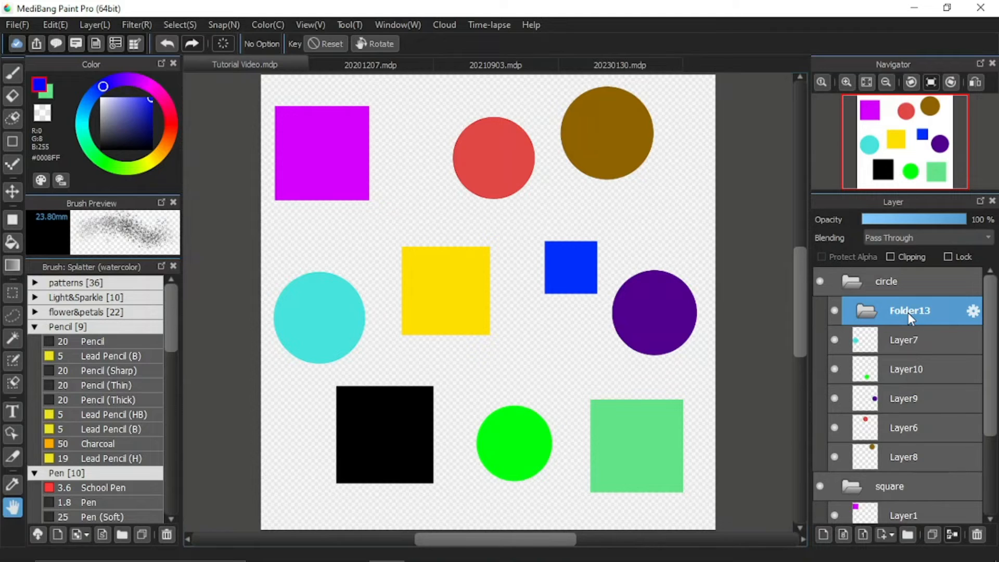
left_click_drag(913, 373, 923, 321)
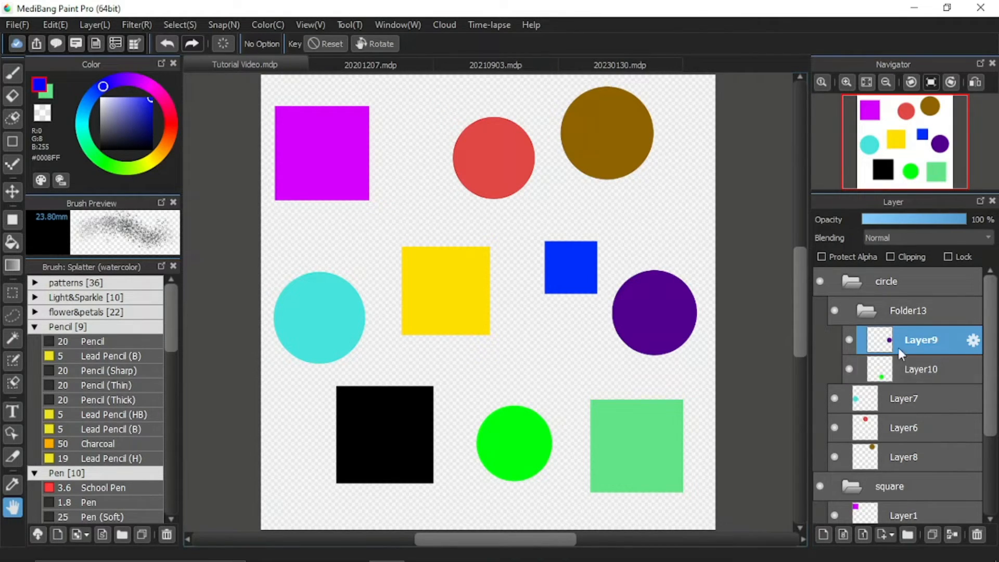
- Collapse the circle and square folders, and expand both again to look through their layers
left_click(857, 285)
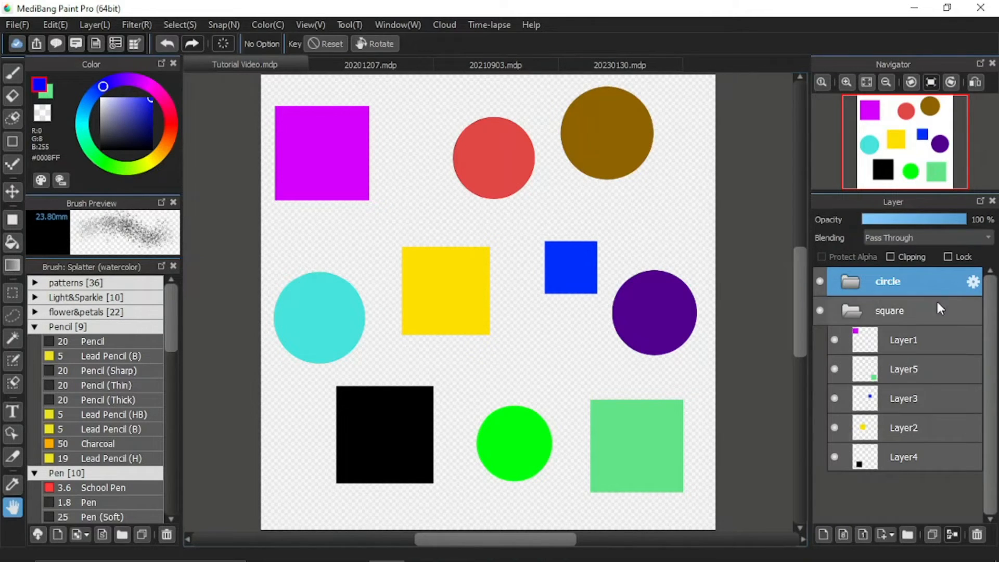
left_click(852, 309)
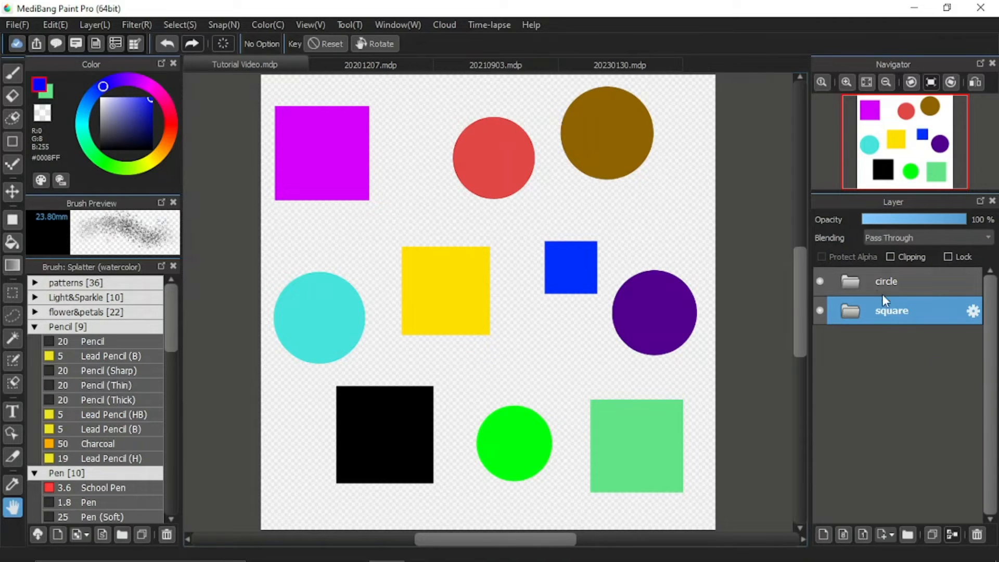
left_click(855, 312)
left_click(853, 281)
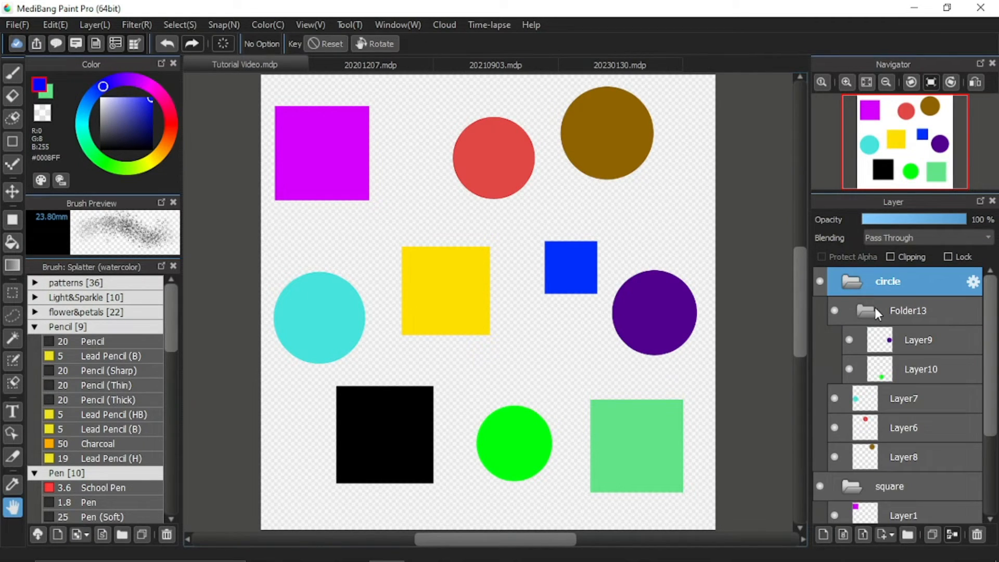
scroll(931, 432, "down", 3)
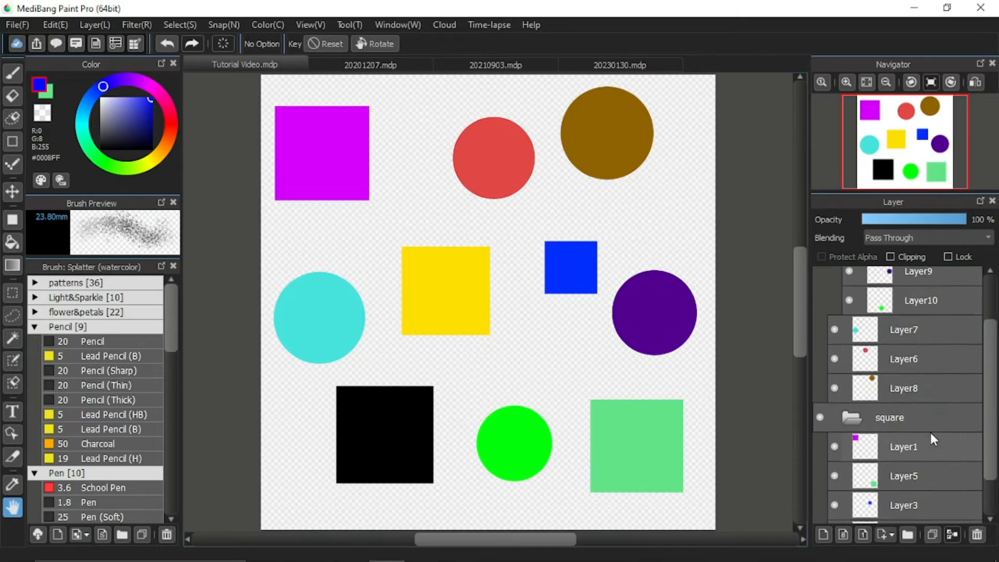
scroll(931, 430, "up", 3)
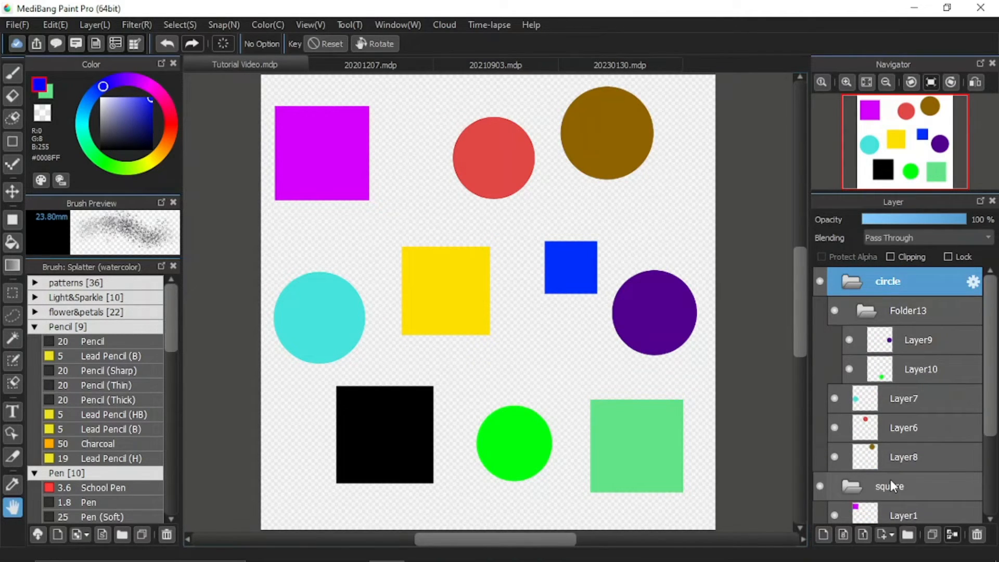
- Collapse the circle folder and the square folder so their layers are tucked away
left_click(852, 283)
left_click(852, 283)
left_click(853, 281)
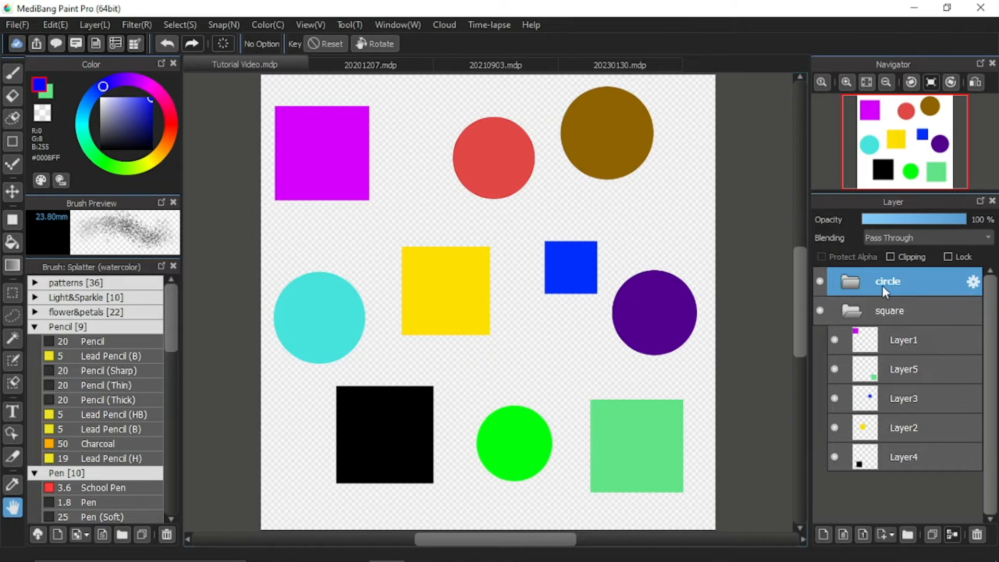
left_click(851, 311)
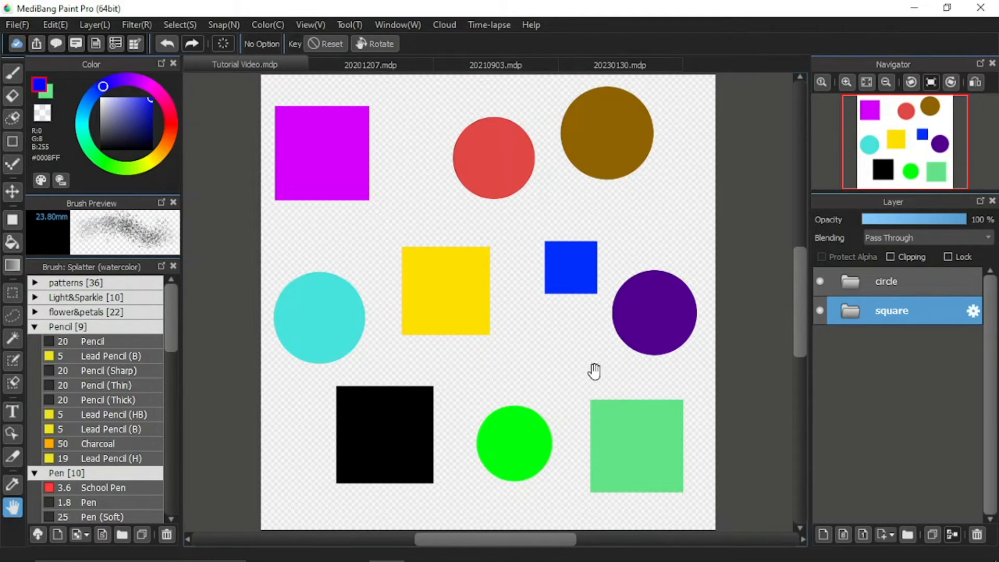
- Hide and show the circle folder and the square folder in turn to compare the shapes on the canvas
left_click(821, 282)
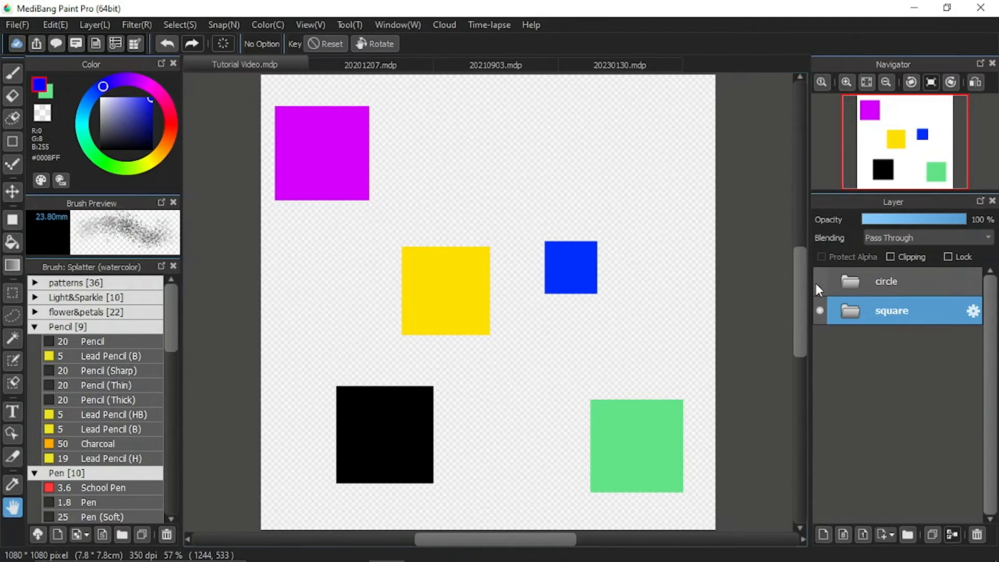
left_click(820, 282)
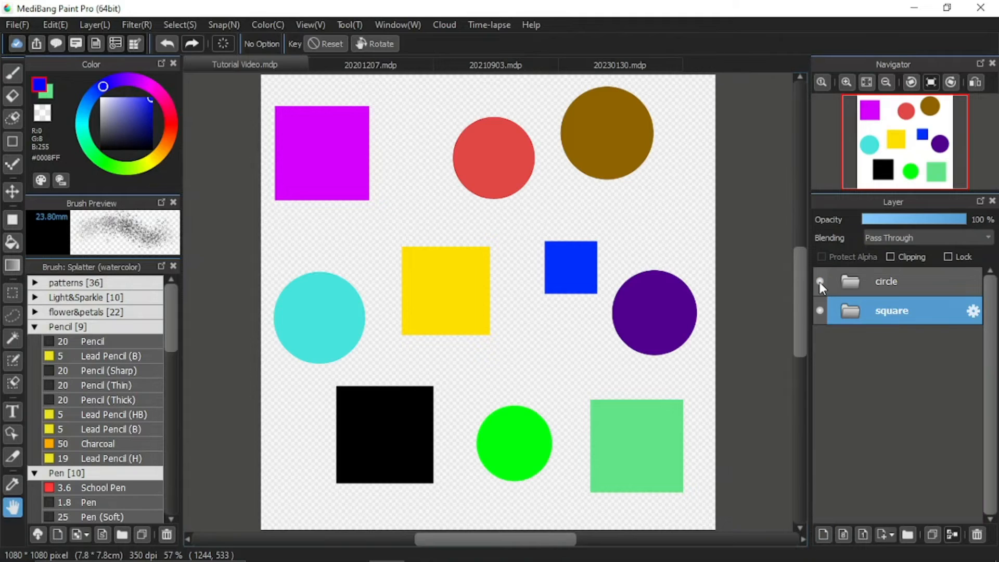
left_click(820, 312)
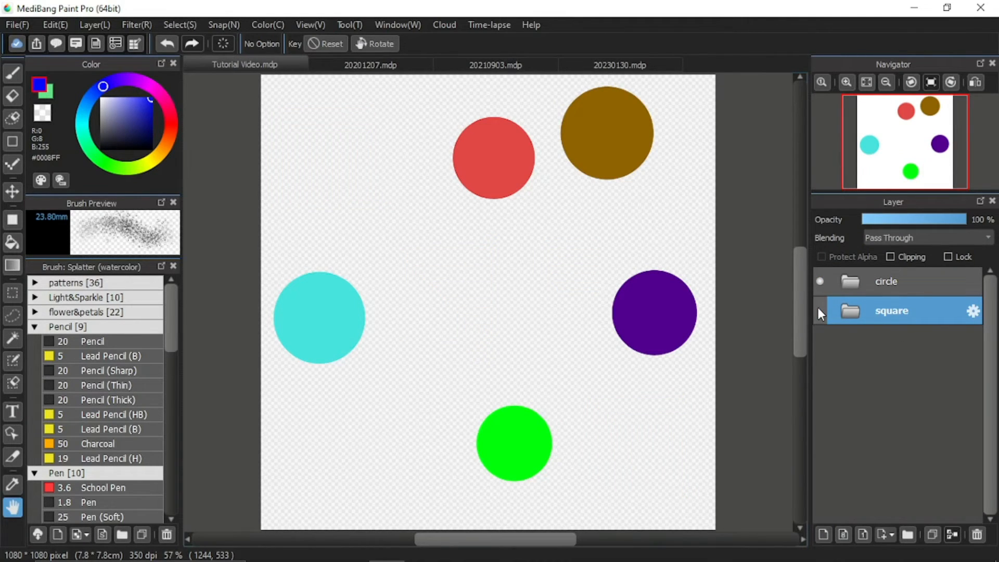
left_click(819, 310)
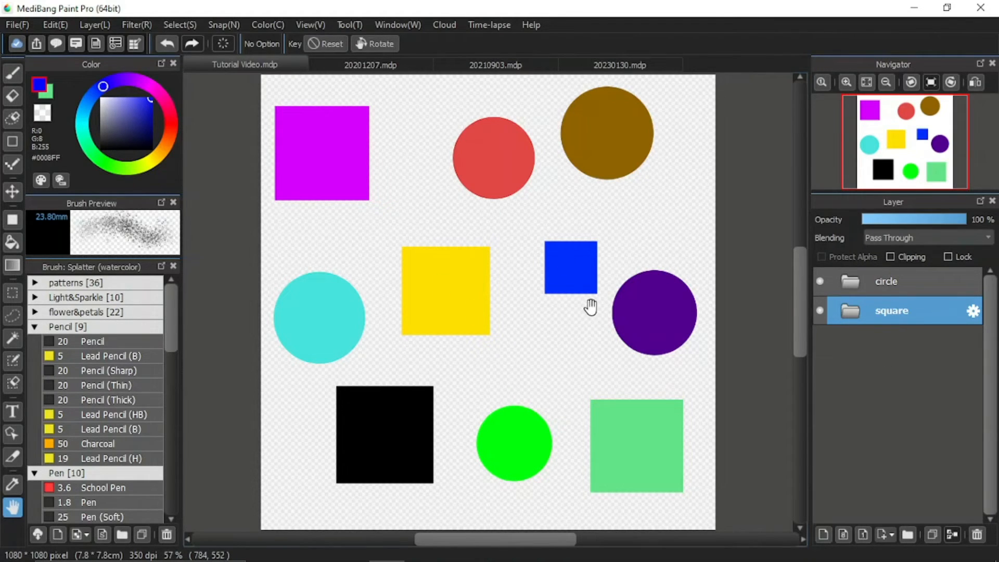
- Expand the circle folder and move the purple circle on Layer9 slightly down and to the left on the canvas
left_click(852, 282)
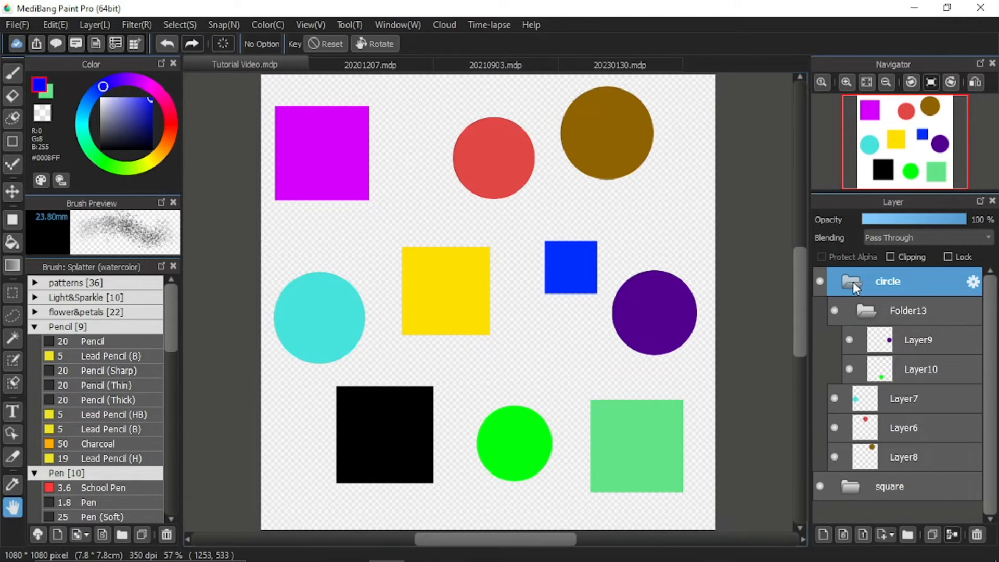
left_click(918, 341)
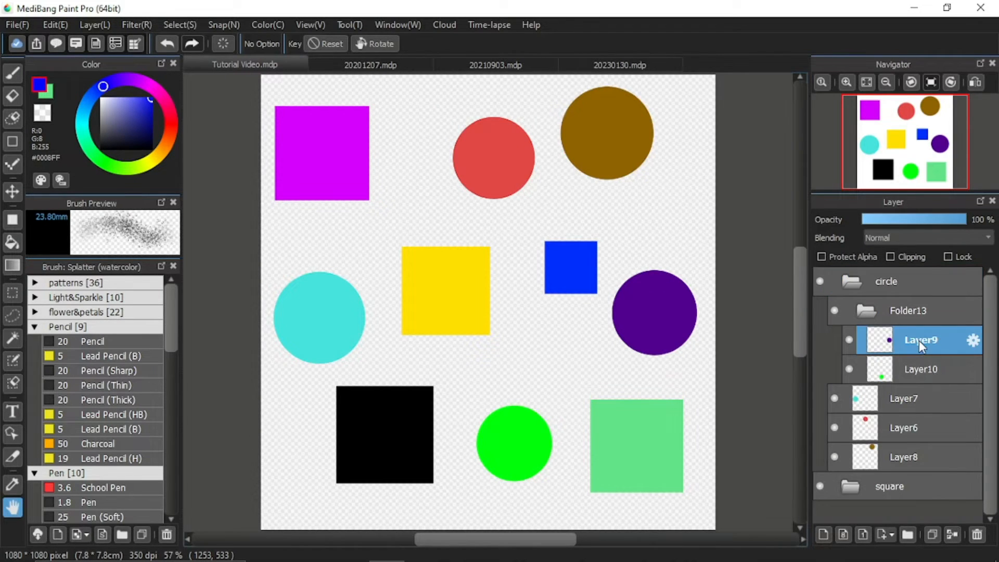
left_click(12, 191)
left_click_drag(588, 289, 494, 289)
left_click_drag(408, 265, 465, 272)
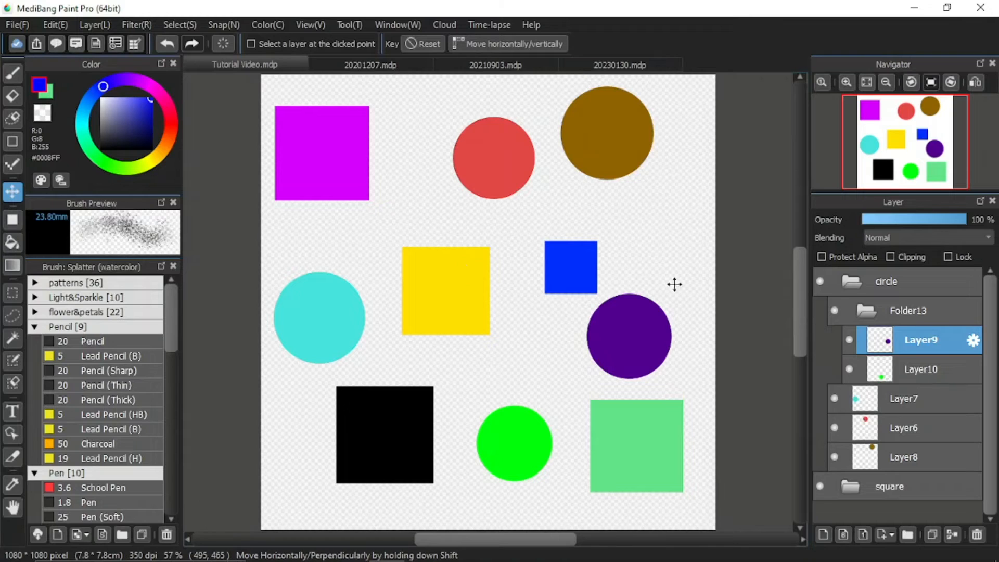
- Move the whole circle folder far to the left, and move the square folder slightly up and to the right
left_click(854, 281)
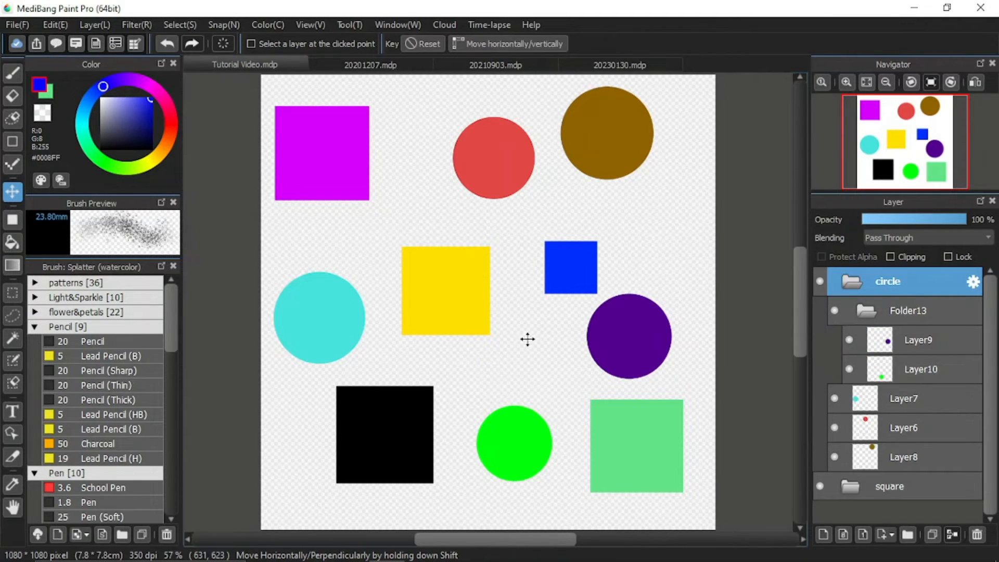
left_click_drag(545, 364, 293, 336)
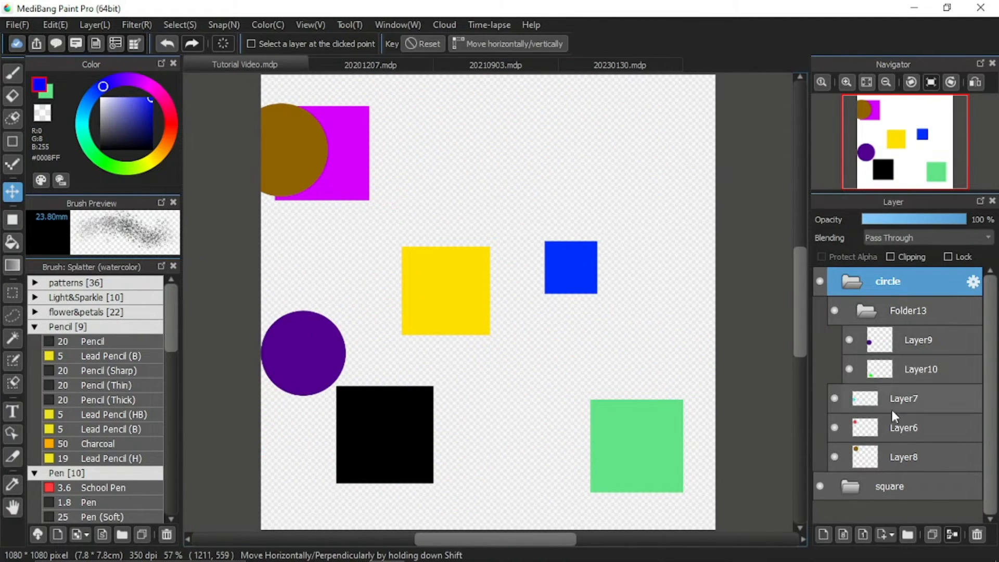
left_click(884, 487)
left_click_drag(415, 323, 439, 310)
- Move the circle folder back to the right, and shift only Folder13's purple and green circles up and to the right
left_click(923, 283)
left_click_drag(278, 323, 572, 333)
left_click(925, 311)
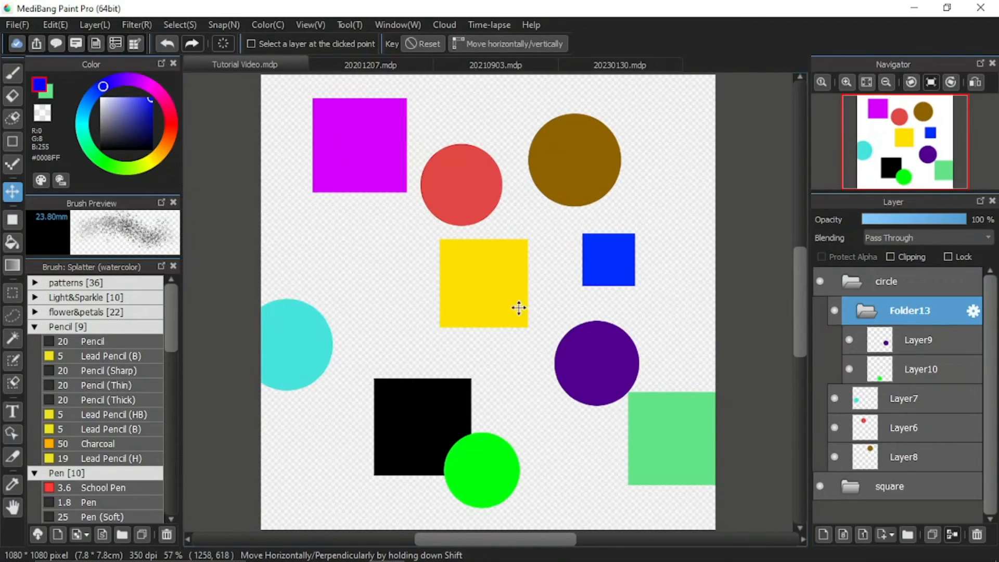
left_click_drag(447, 359, 479, 307)
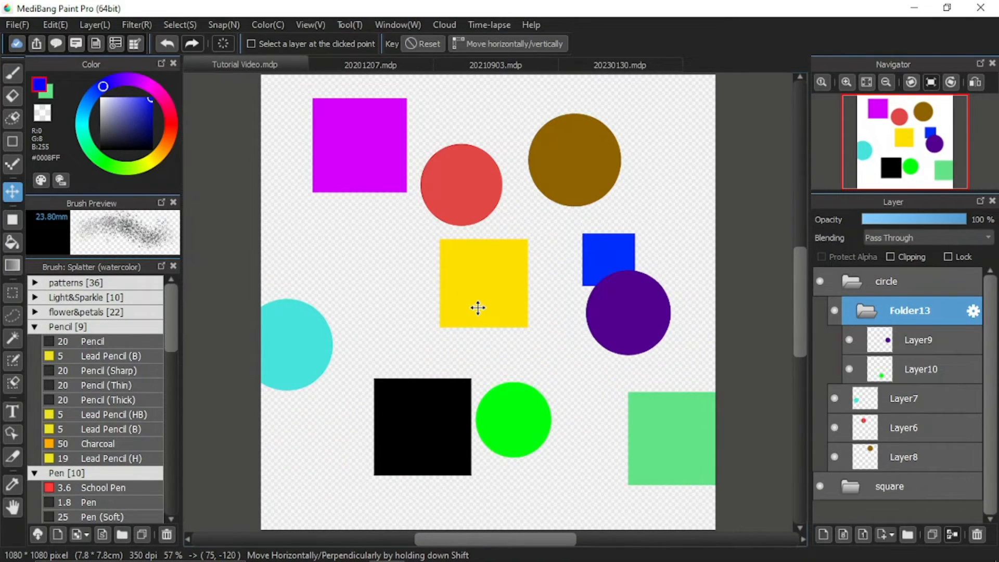
- Collapse the circle folder and switch to the 20201207.mdp drawing with the Hand tool active
left_click(863, 284)
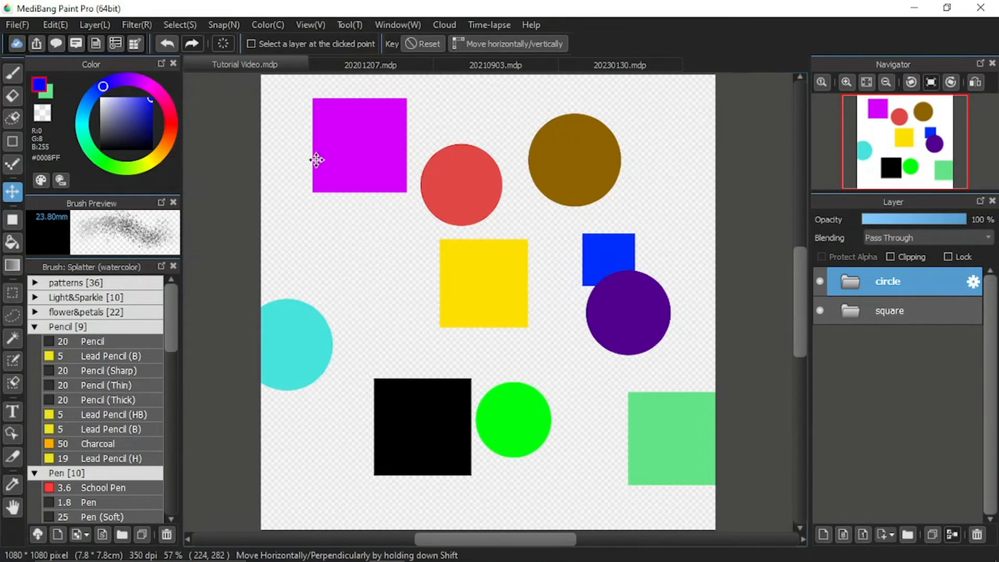
left_click(354, 66)
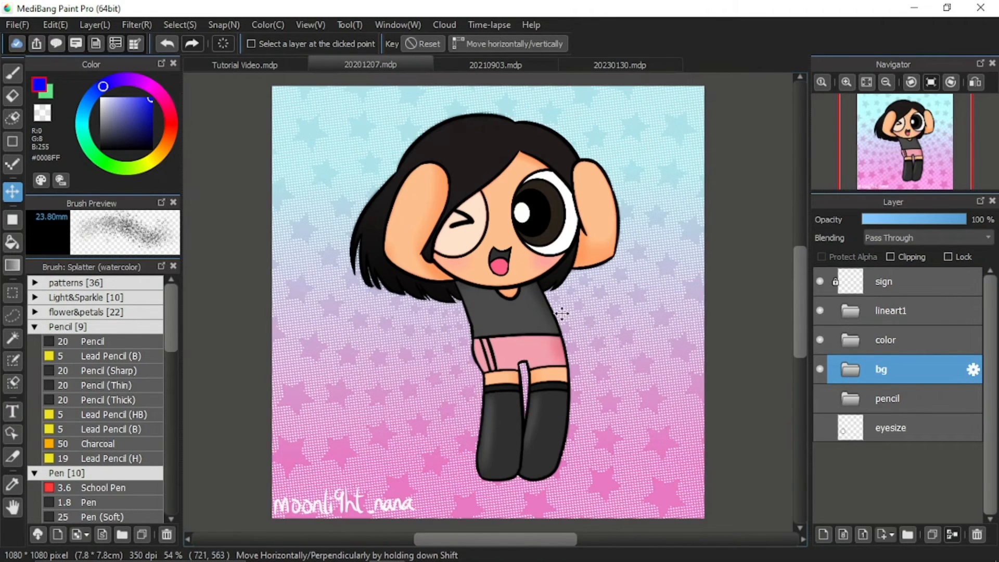
left_click(10, 508)
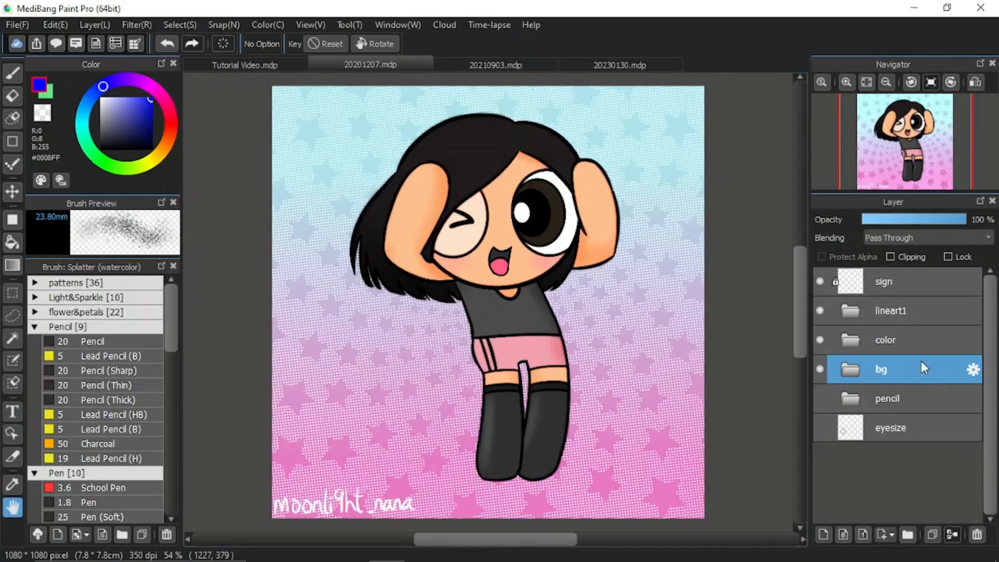
- Hide and show the lineart1, color and bg folders in turn to see what each contributes to the character drawing
left_click(821, 311)
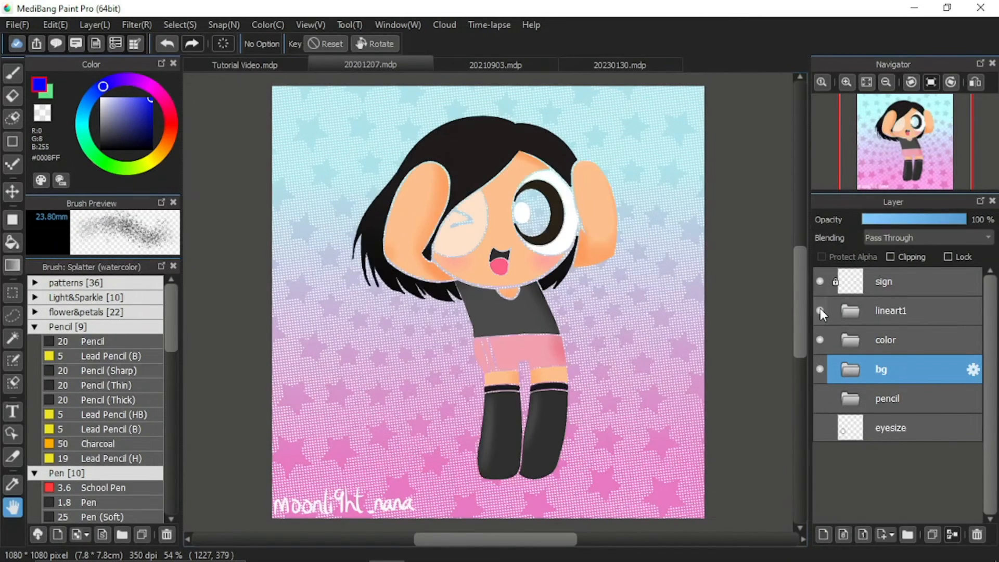
left_click(821, 311)
left_click(820, 339)
left_click(820, 339)
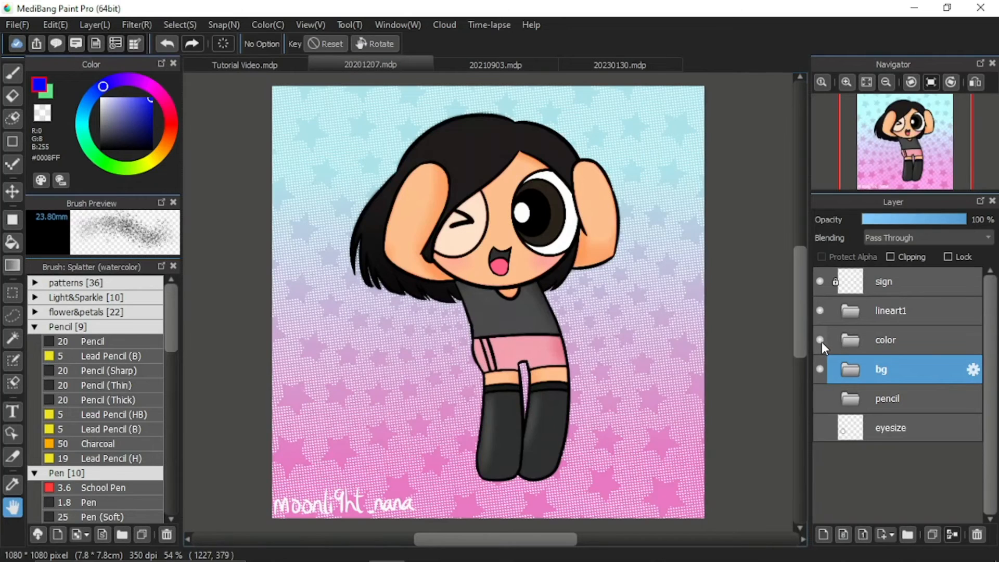
left_click(819, 369)
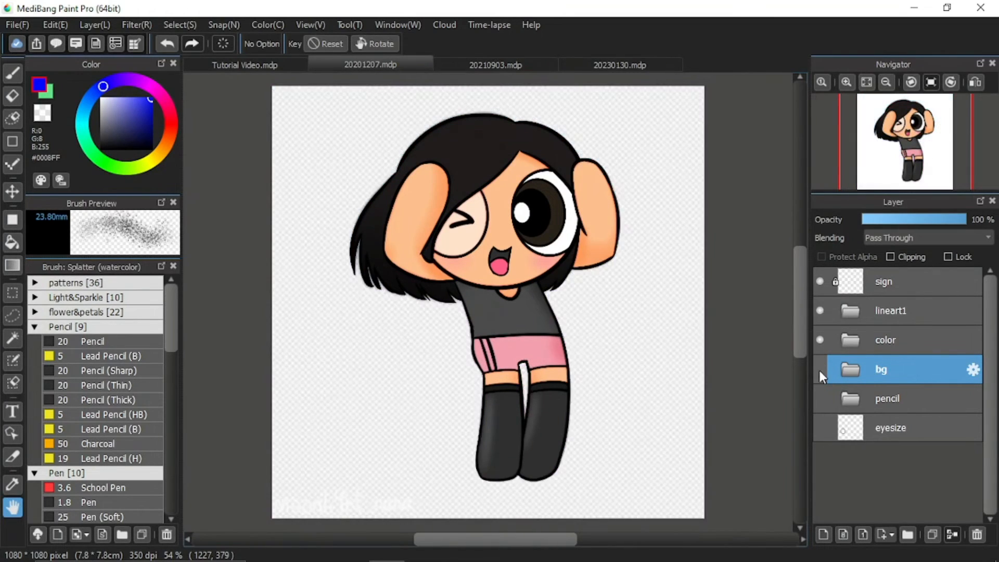
left_click(820, 369)
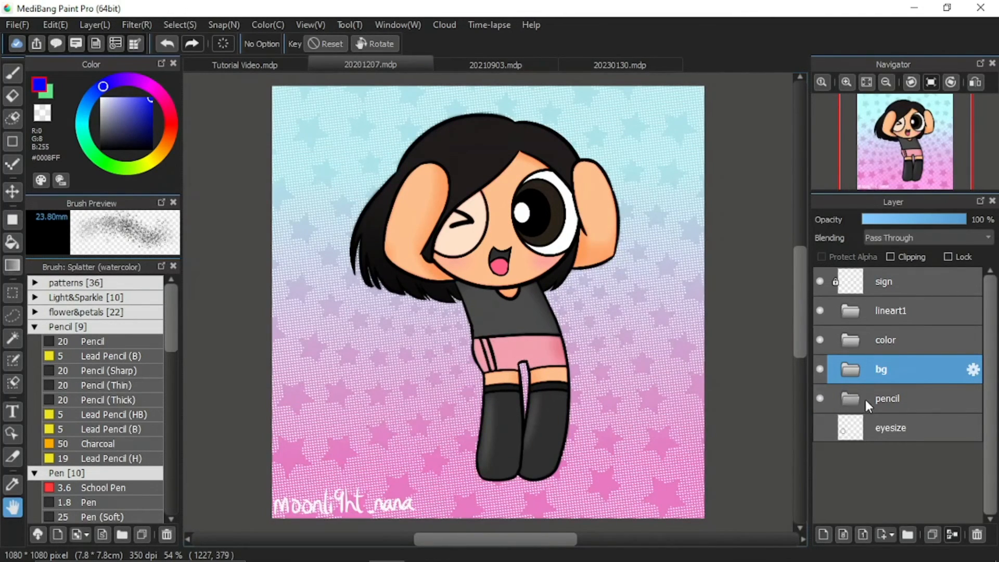
- Expand the visible pencil folder and hide the bg, color and lineart1 folders to isolate the sketch
left_click(850, 398)
left_click(820, 369)
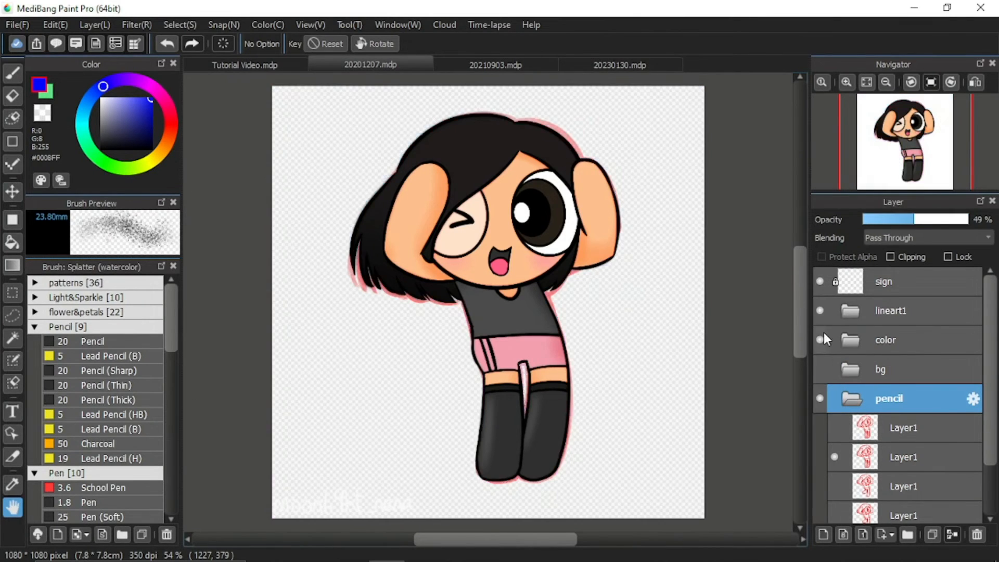
left_click(819, 339)
left_click(821, 311)
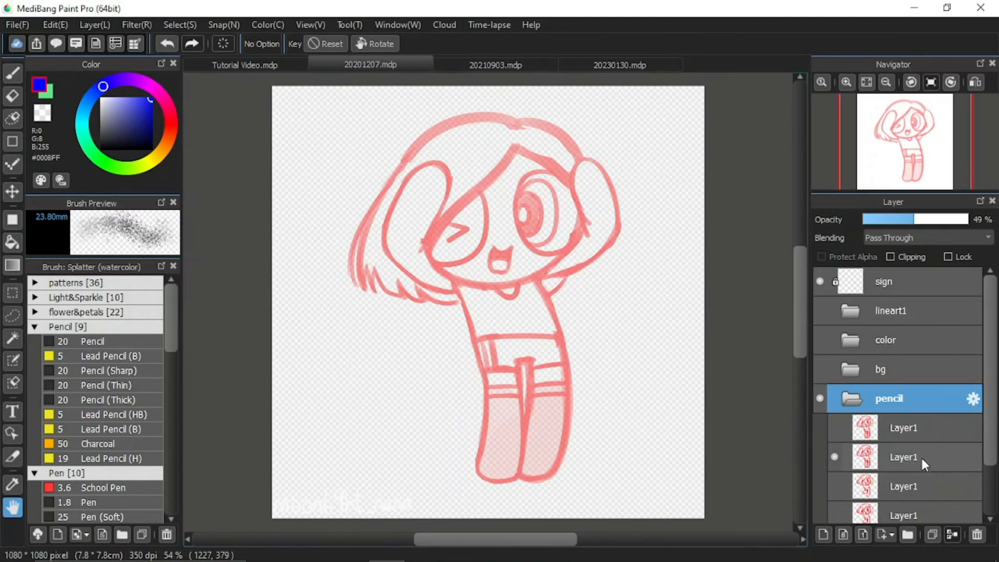
- Toggle the visibility of the pencil folder's sketch layers to compare the versions, leaving only the second Layer1 shown
scroll(908, 444, "down", 2)
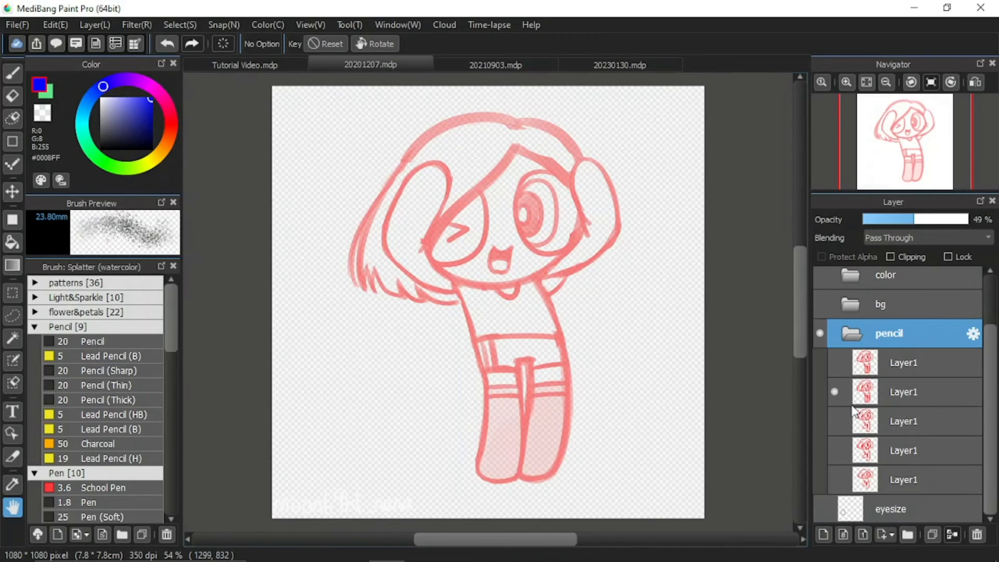
left_click(834, 392)
left_click(834, 421)
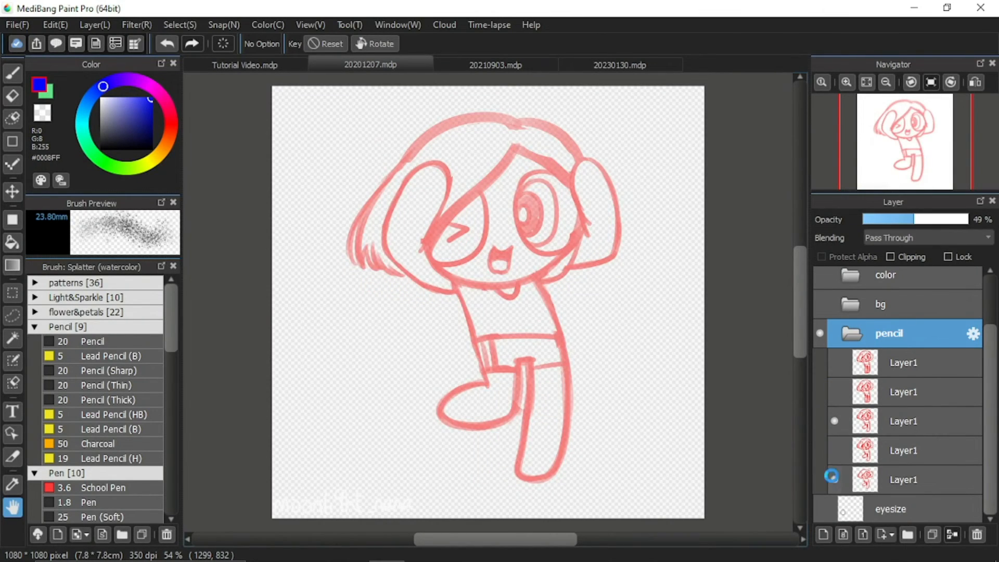
left_click(835, 450)
left_click(835, 418)
left_click(834, 451)
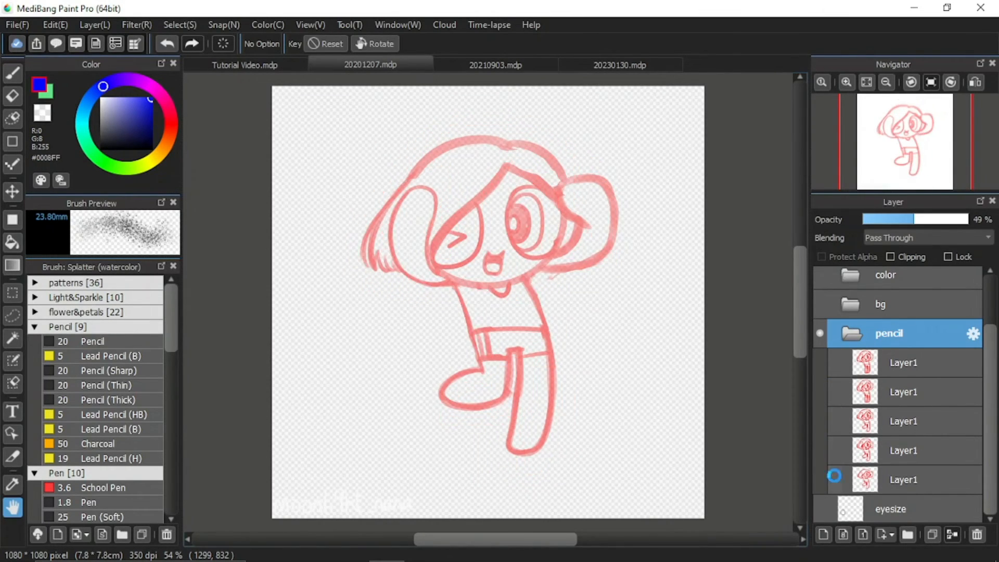
left_click(835, 478)
left_click(838, 449)
left_click(836, 450)
left_click(834, 473)
left_click(835, 473)
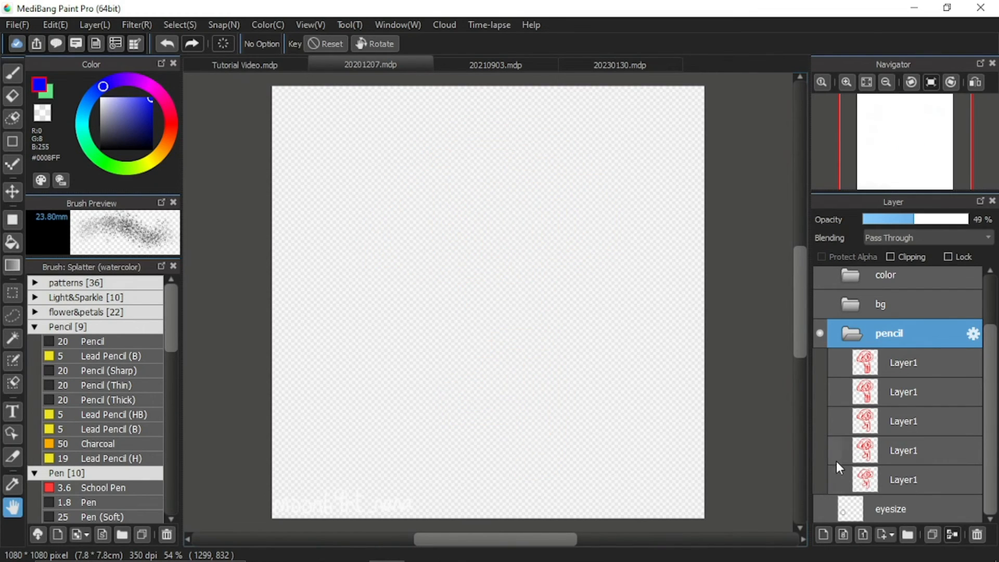
left_click(837, 392)
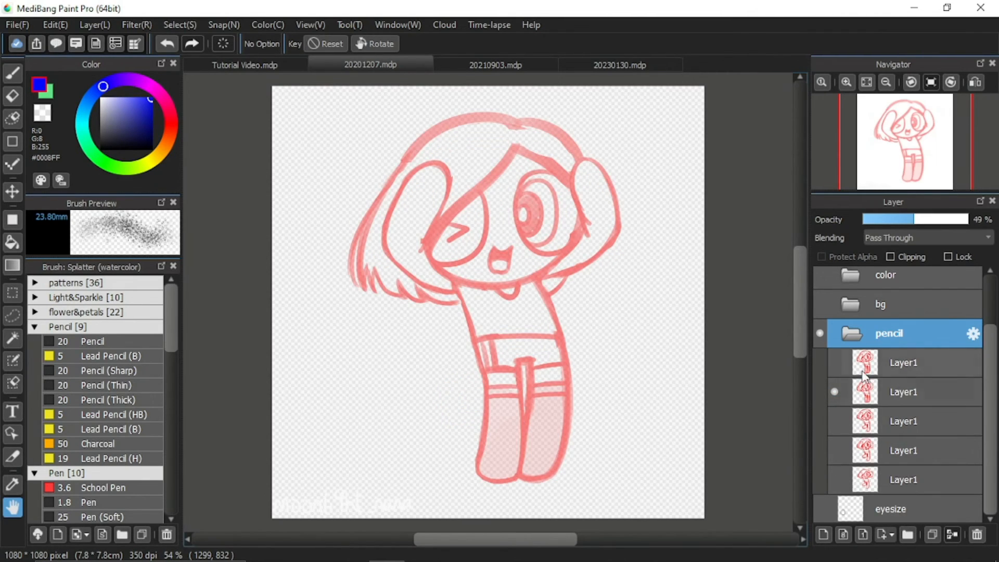
- Collapse and hide the pencil folder, and show the bg folder
left_click(850, 336)
left_click(820, 398)
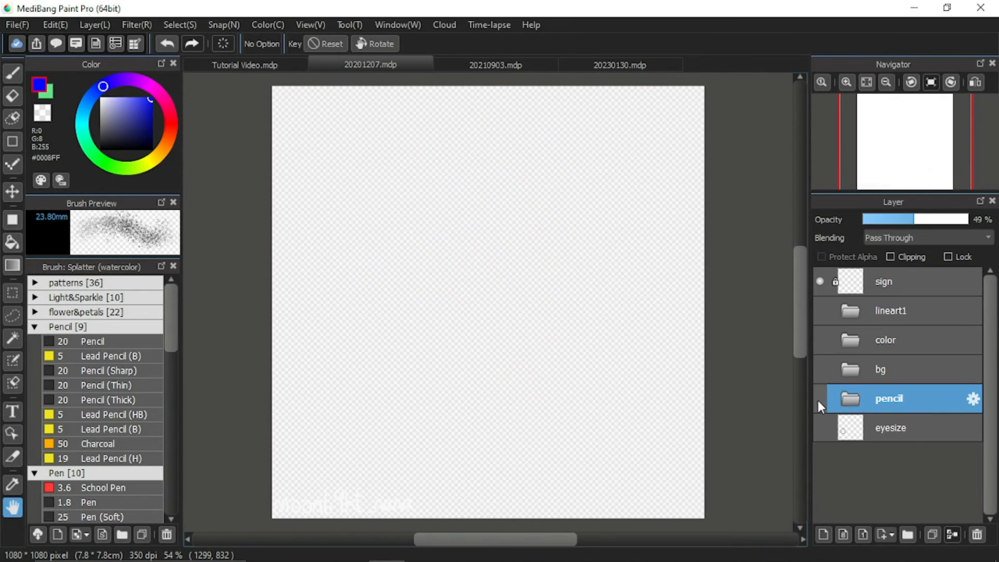
left_click(821, 369)
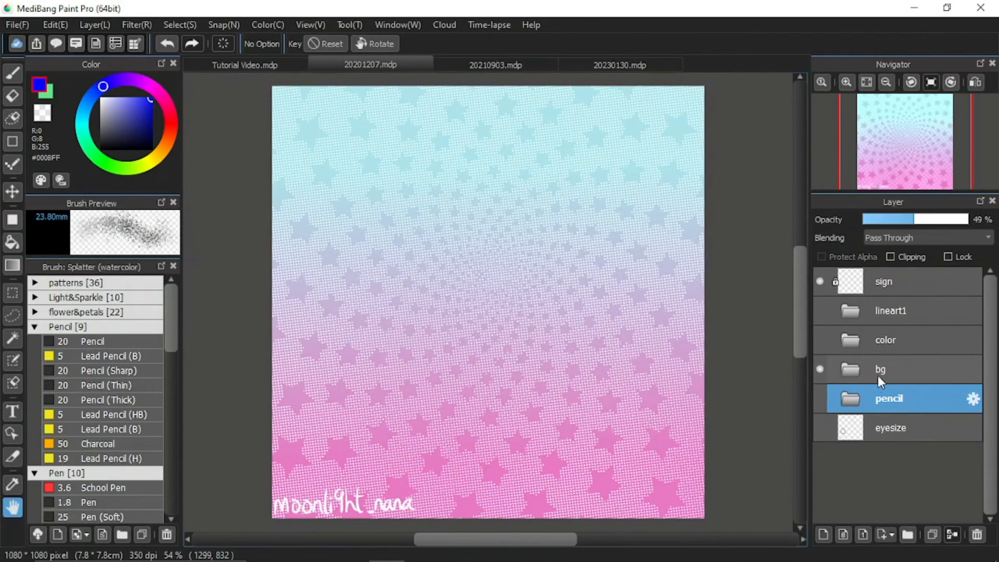
- Expand the bg folder and the extra subfolder inside it to list the background layers
left_click(853, 371)
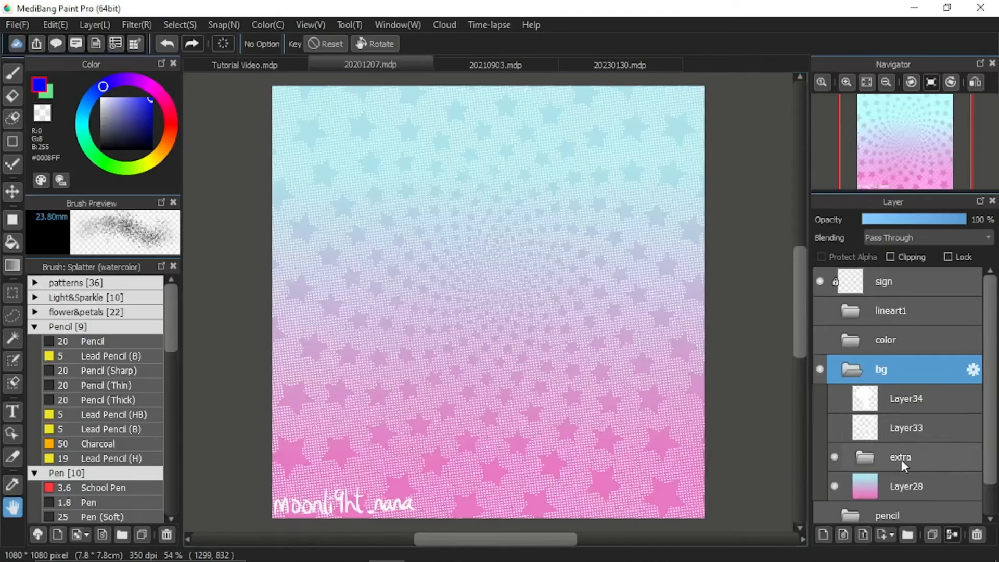
left_click(881, 456)
scroll(912, 444, "down", 2)
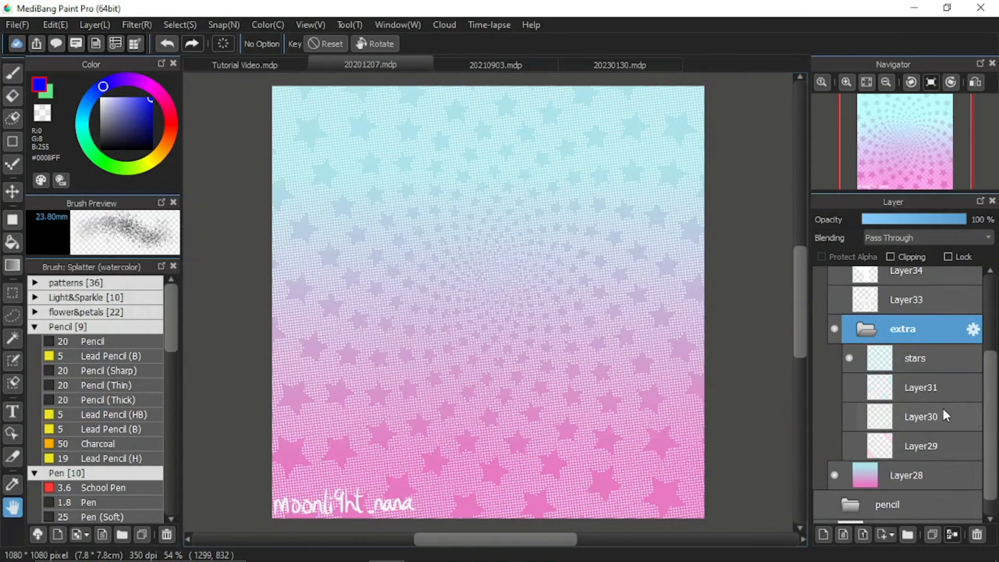
- Toggle stars, Layer31, Layer30 and Layer29 in the extra subfolder to compare the background patterns, leaving only stars shown
left_click(849, 360)
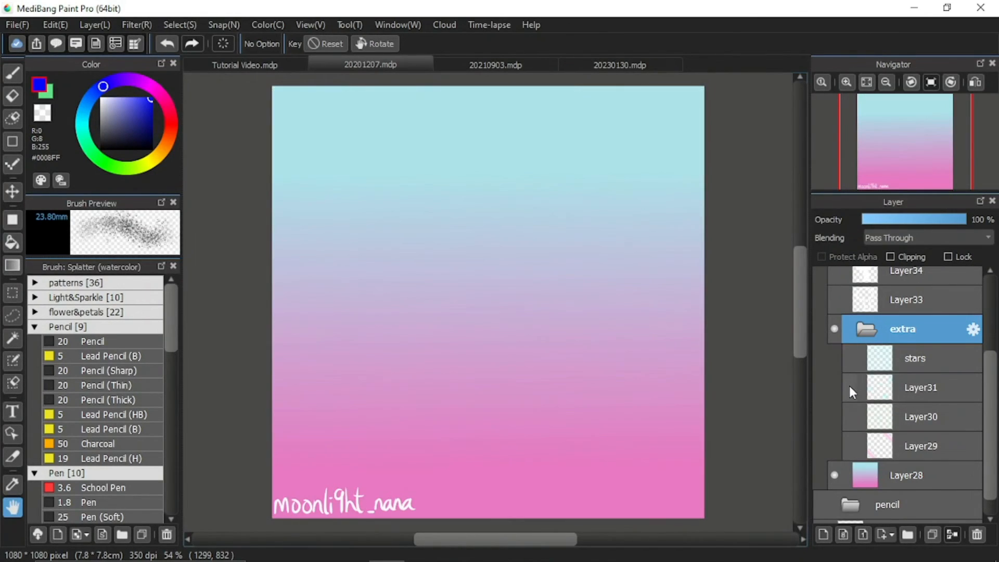
left_click(849, 388)
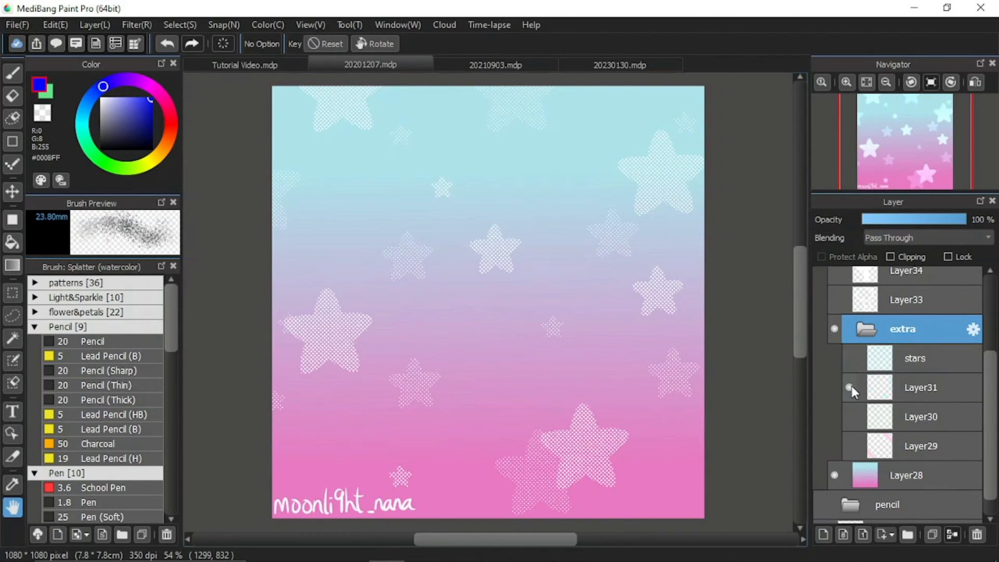
left_click(850, 387)
left_click(851, 416)
left_click(850, 416)
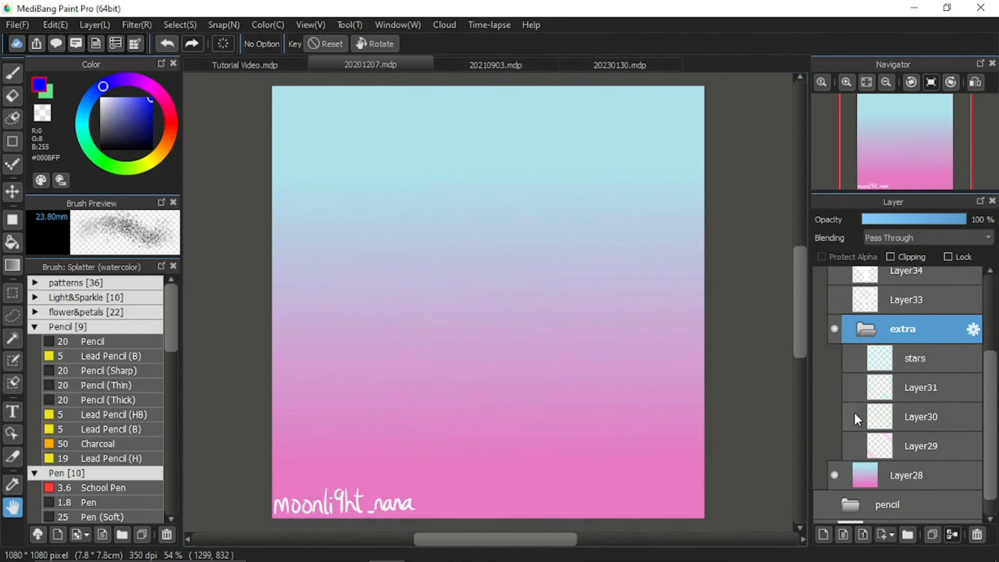
left_click(850, 445)
left_click(850, 417)
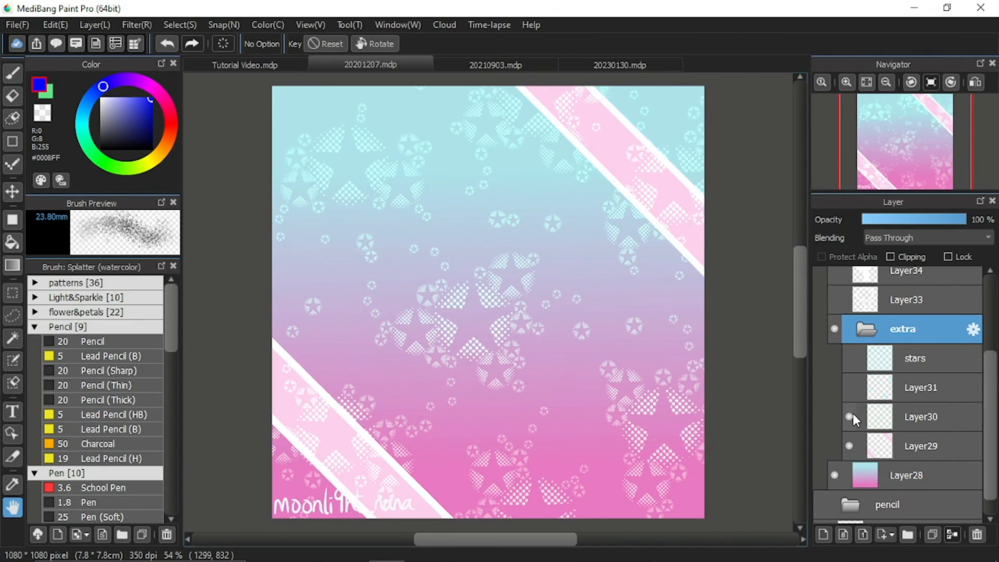
left_click(849, 446)
left_click(849, 416)
left_click(849, 387)
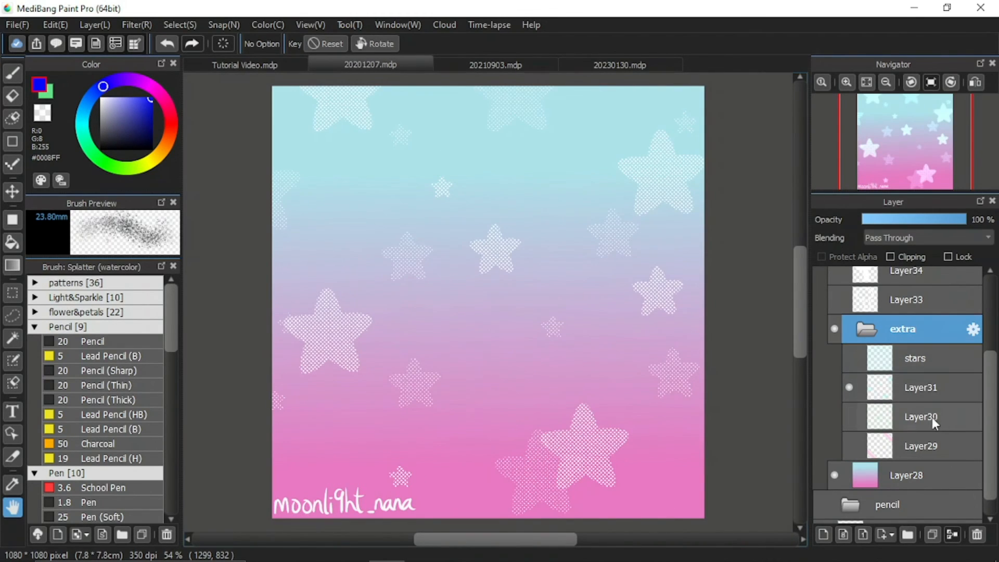
left_click(849, 387)
left_click(849, 359)
- Collapse the extra subfolder and the bg folder that contains it
left_click(866, 330)
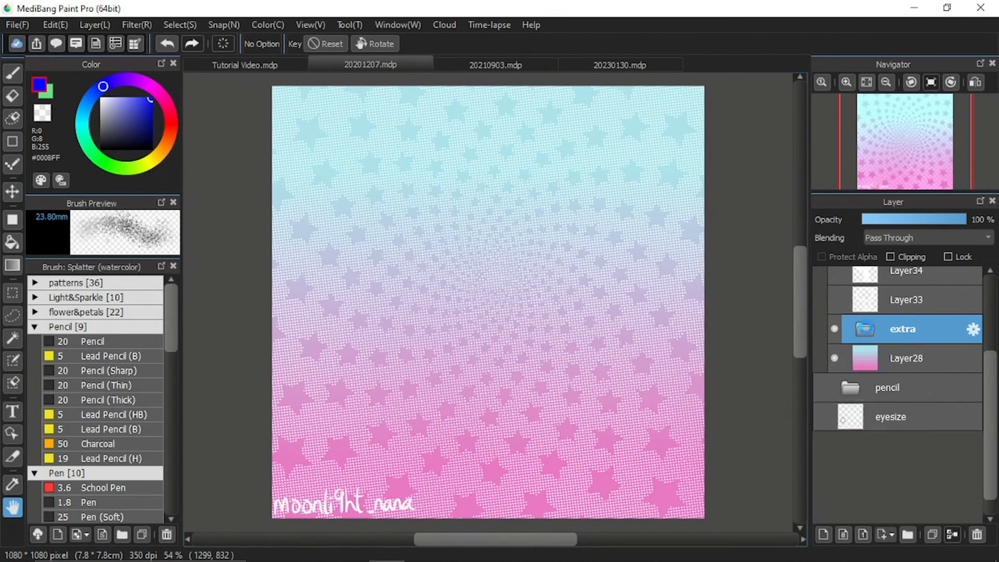
scroll(912, 415, "up", 3)
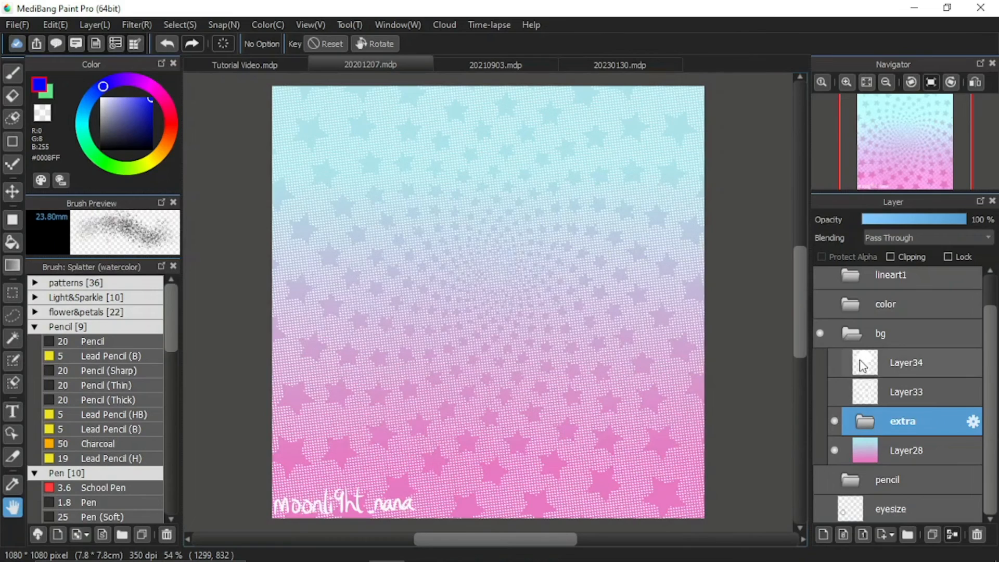
left_click(852, 334)
- Switch to the 20210903.mdp drawing and look through its long layer list down to the BG folder
left_click(483, 66)
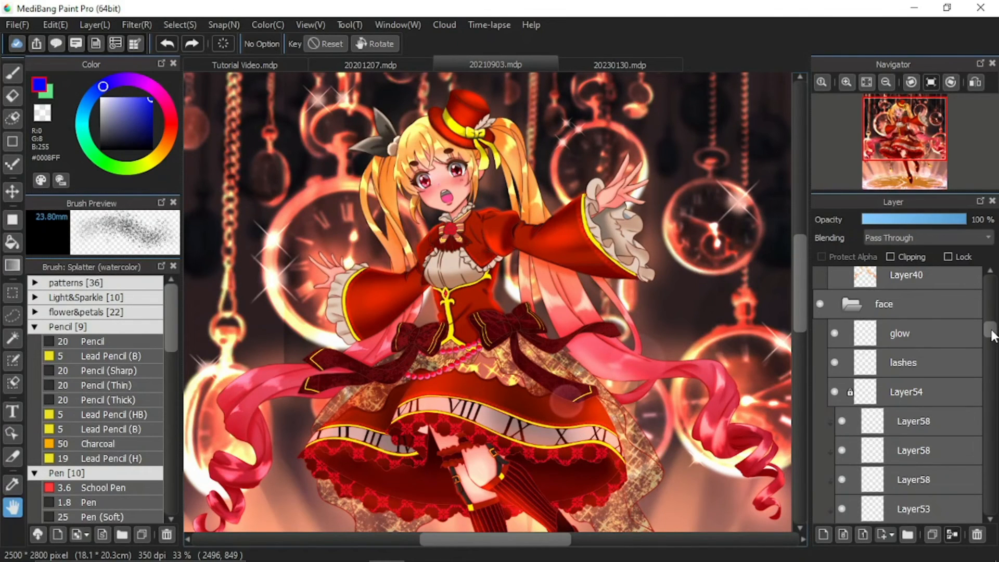
left_click_drag(990, 333, 989, 445)
scroll(944, 426, "down", 10)
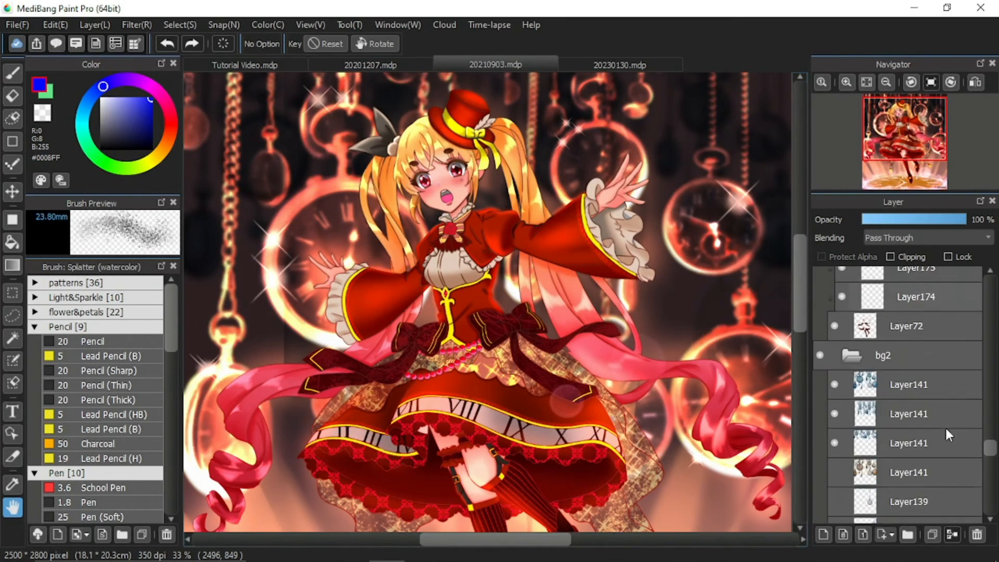
scroll(943, 425, "down", 5)
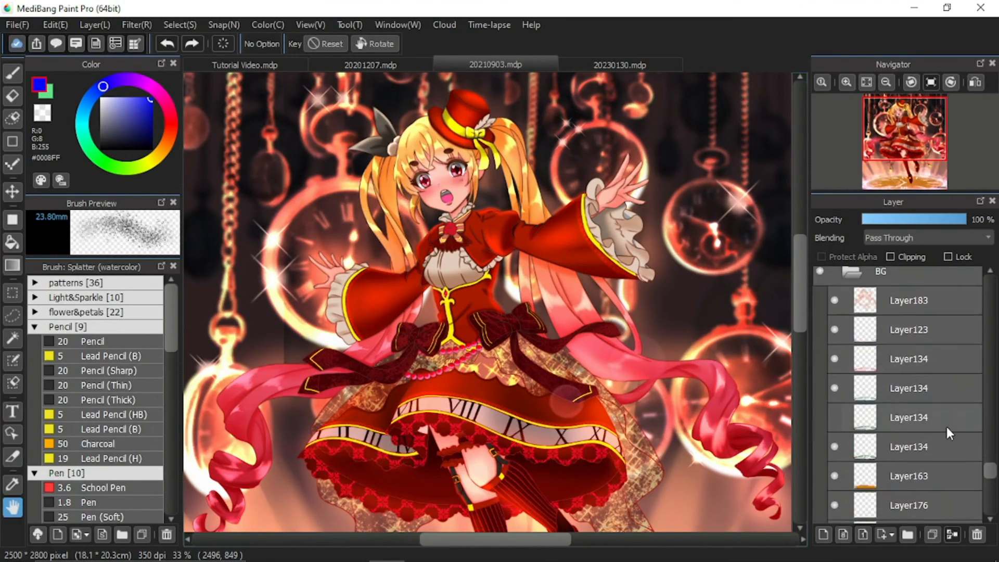
- Collapse the expanded BG folder and the bg2 folder above it in the layer list
scroll(947, 428, "up", 8)
scroll(946, 432, "up", 1)
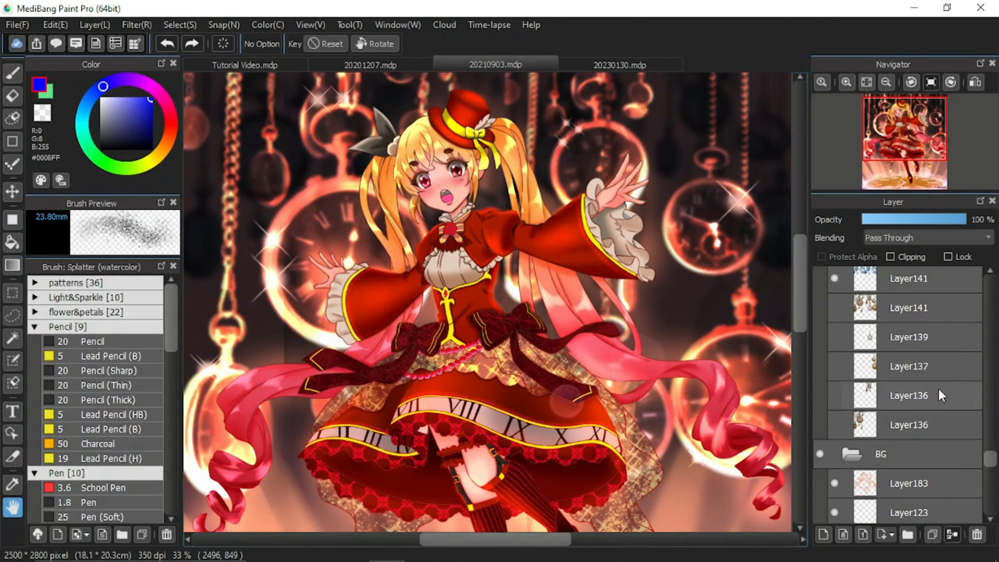
left_click(894, 454)
scroll(886, 432, "up", 4)
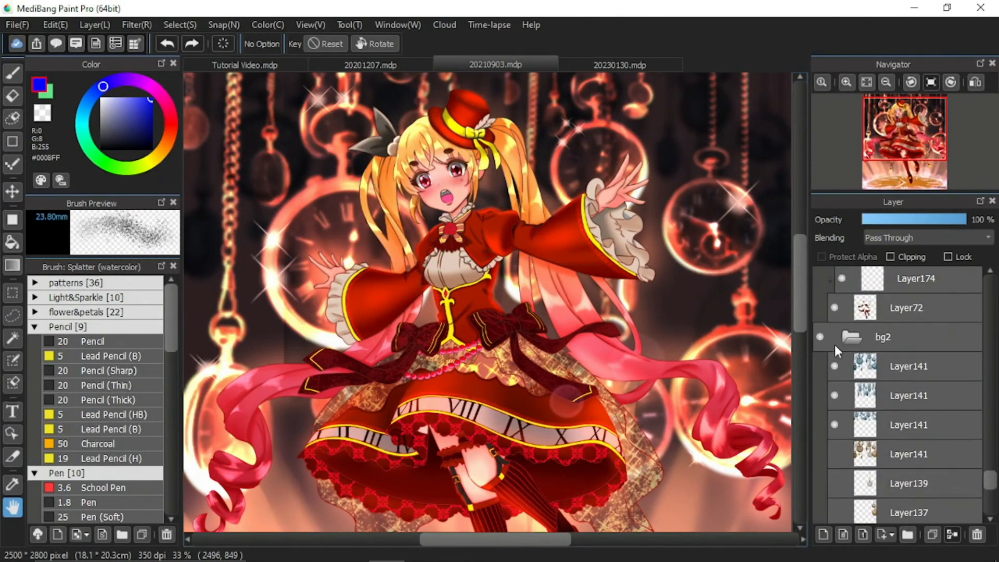
left_click(883, 336)
- Collapse the props and uppercloth folders above bg2
scroll(922, 420, "up", 3)
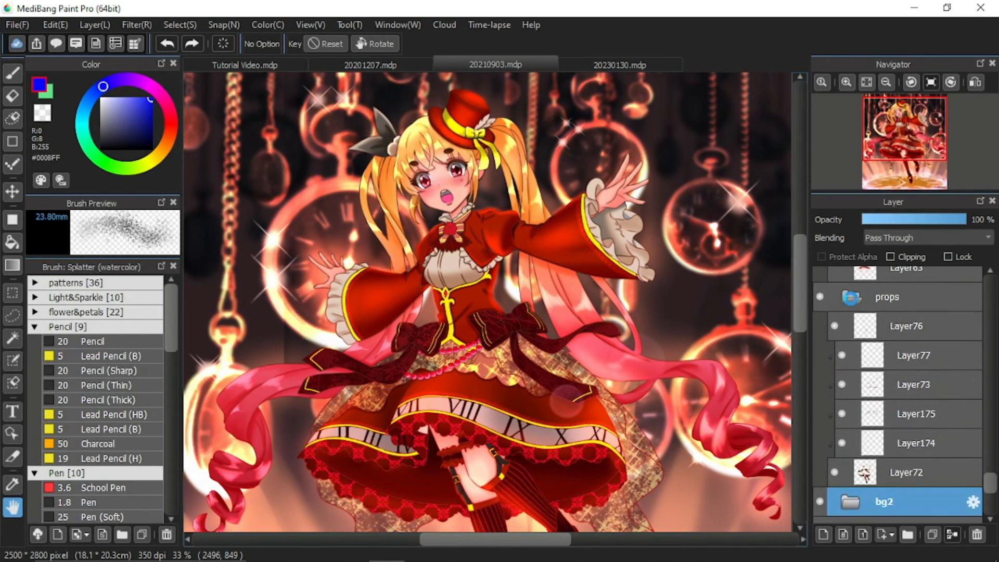
left_click(884, 297)
scroll(874, 384, "up", 4)
left_click(868, 353)
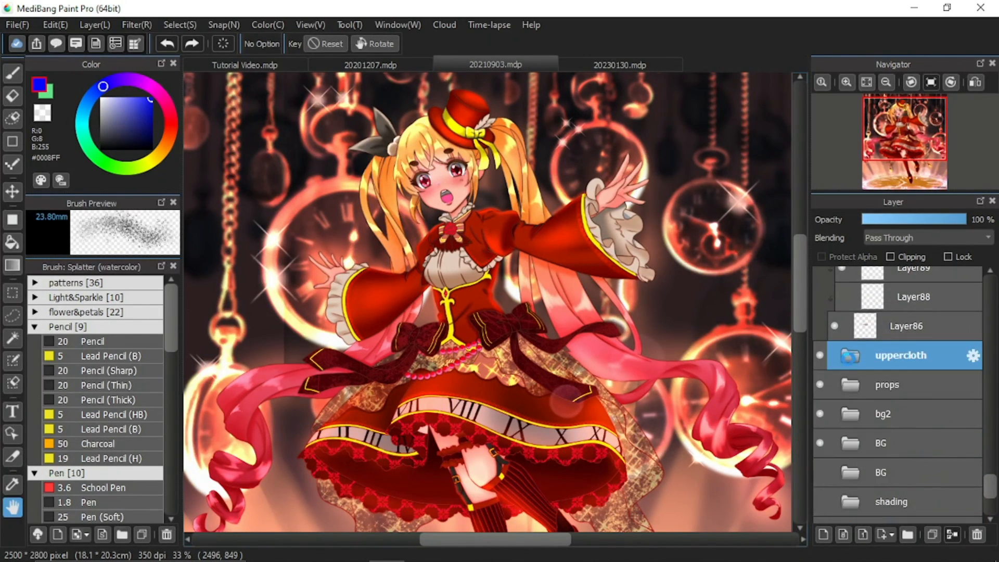
- Collapse the innercloth folder containing the ROMANNUMBER subfolder, and the clothgradient folder above it
scroll(898, 398, "up", 2)
scroll(897, 388, "up", 5)
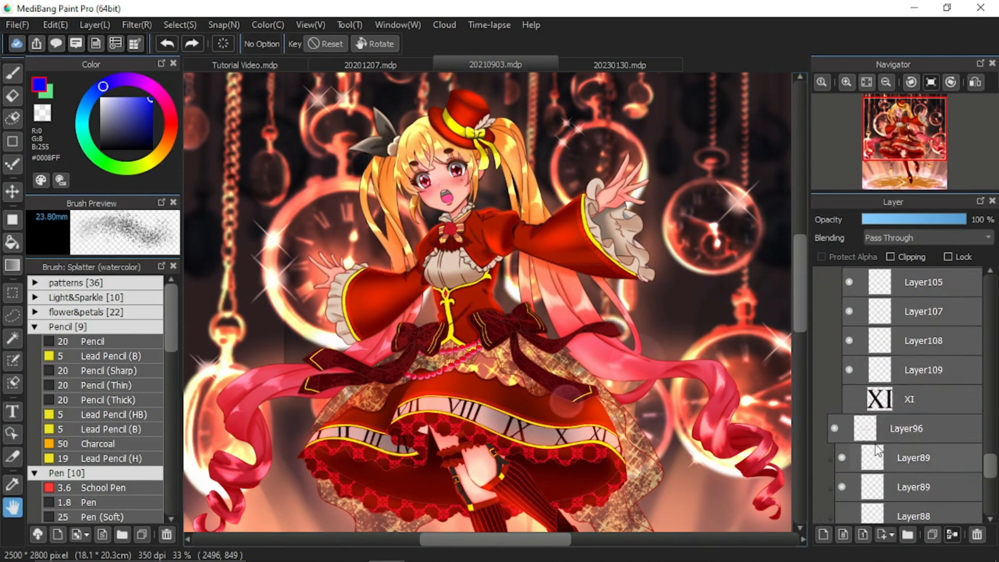
scroll(878, 445, "up", 4)
scroll(879, 445, "up", 7)
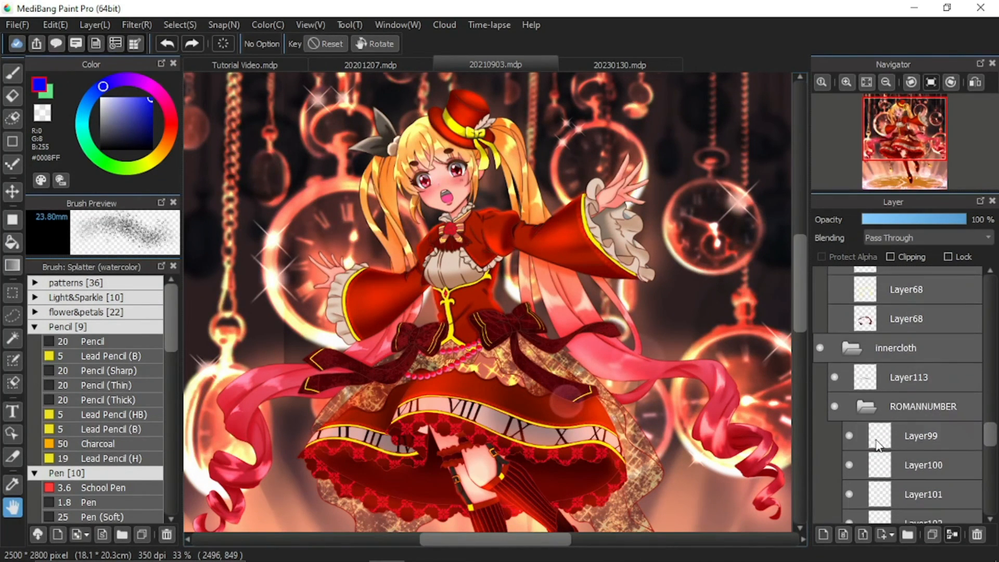
left_click(861, 348)
scroll(903, 396, "up", 2)
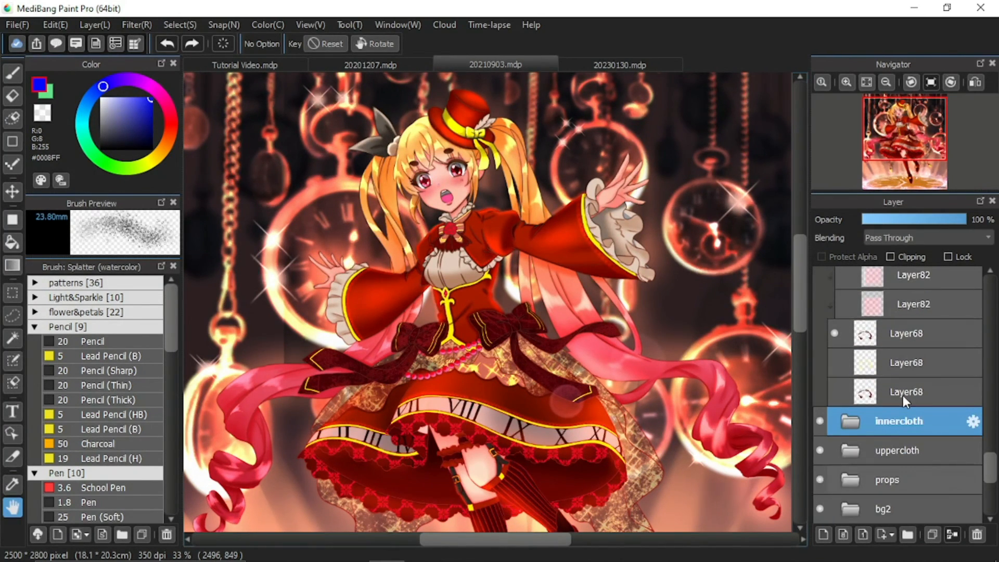
scroll(880, 364, "up", 15)
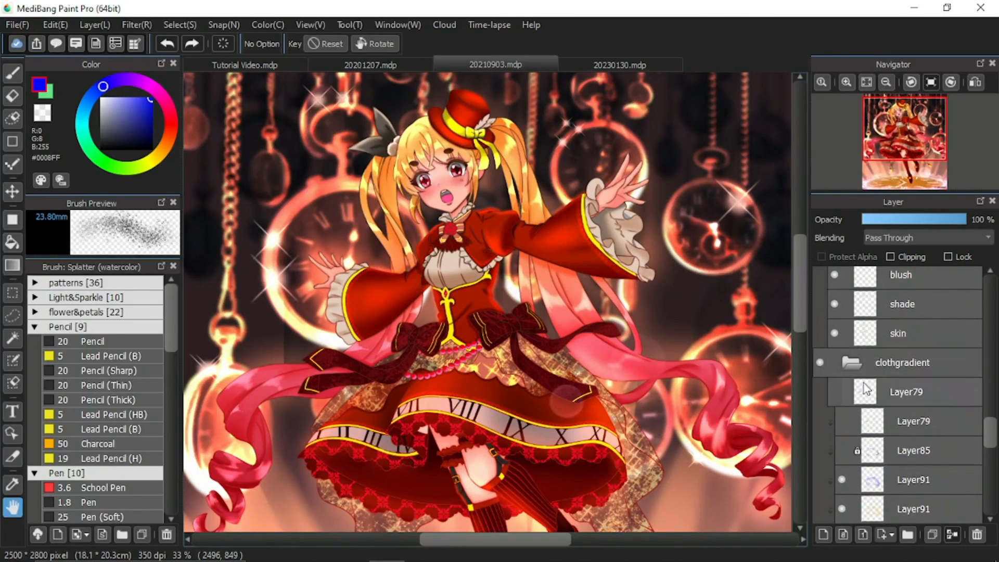
left_click(851, 363)
scroll(915, 418, "up", 10)
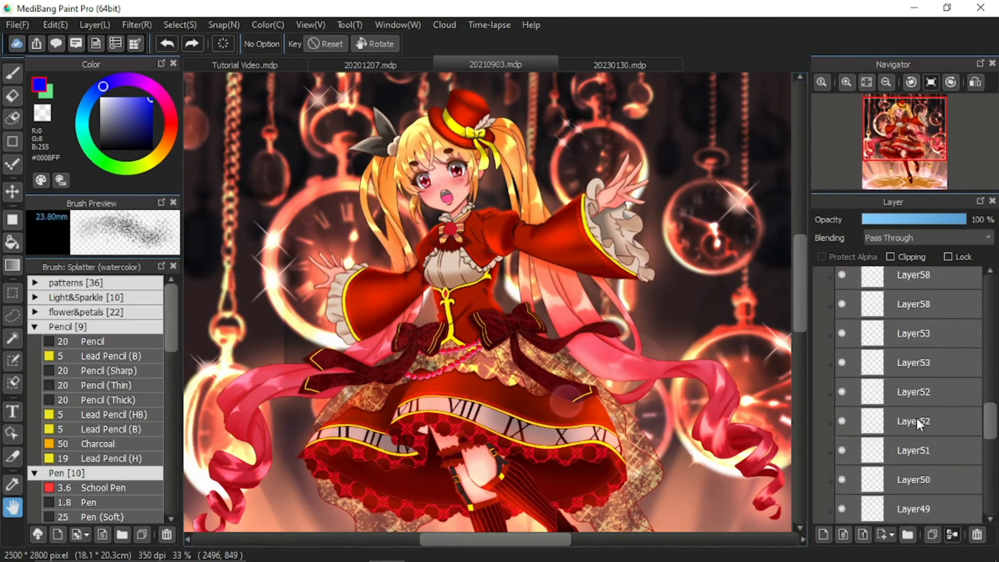